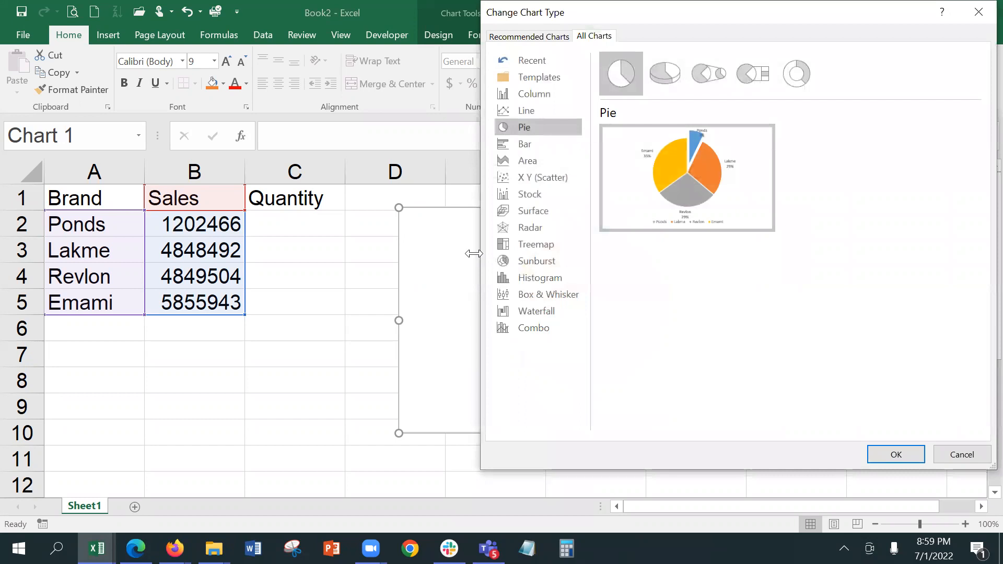
Change the pie chart to a clustered column with one Sales column per brand, and move the chart slightly higher
{"action": "left_click", "coordinate": [541, 95]}
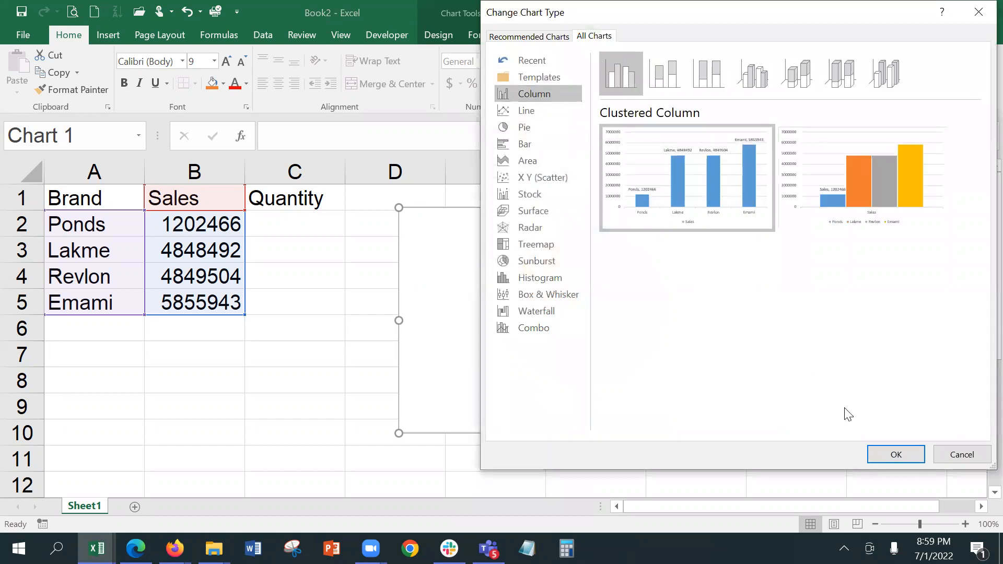
{"action": "mouse_move", "coordinate": [679, 288]}
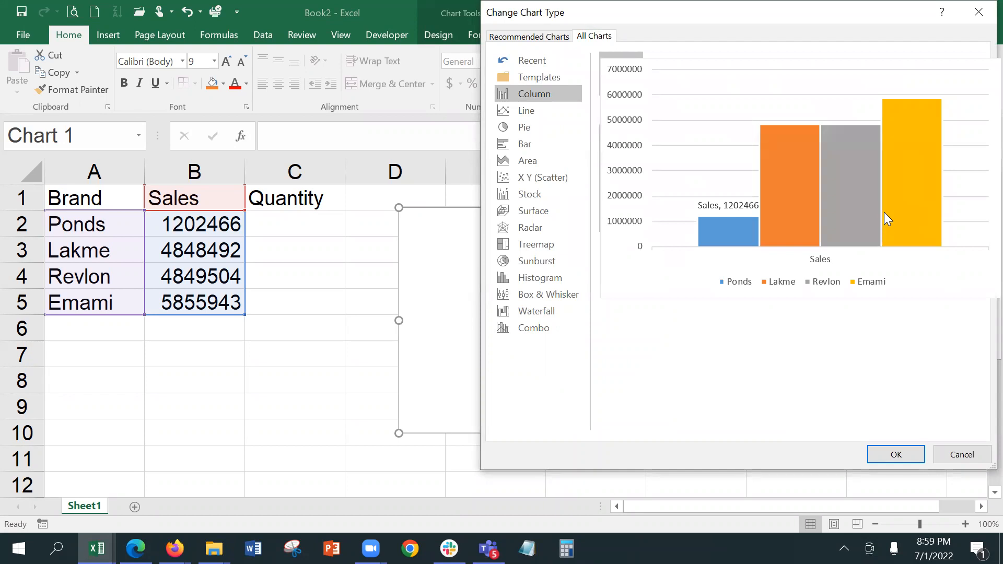
{"action": "left_click", "coordinate": [884, 211]}
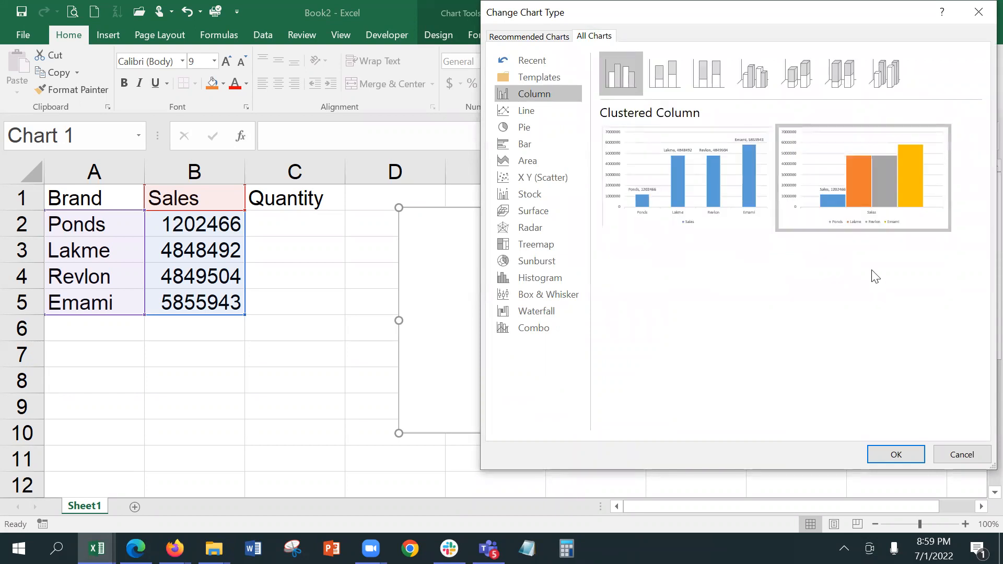
{"action": "mouse_move", "coordinate": [697, 202]}
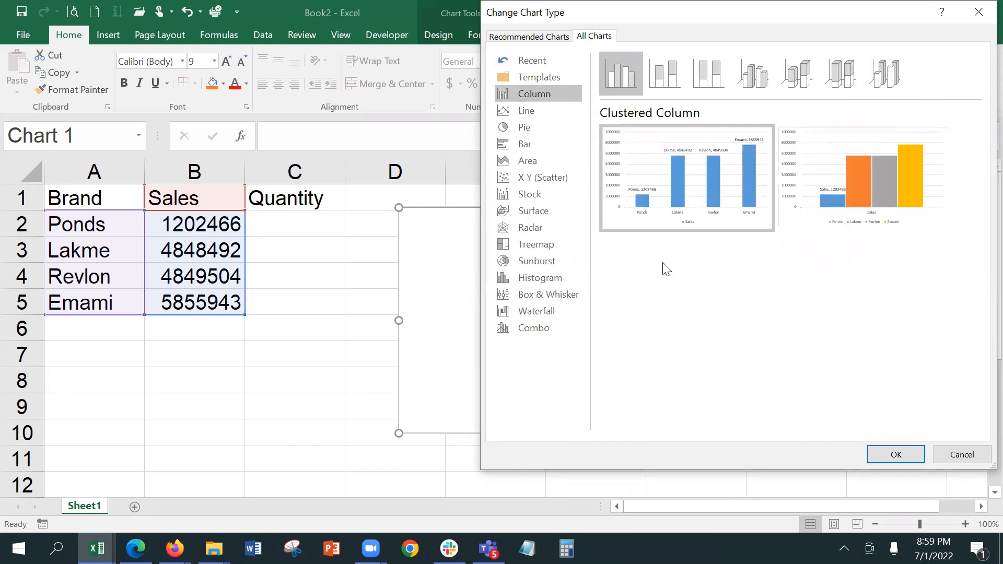
{"action": "left_click", "coordinate": [890, 449]}
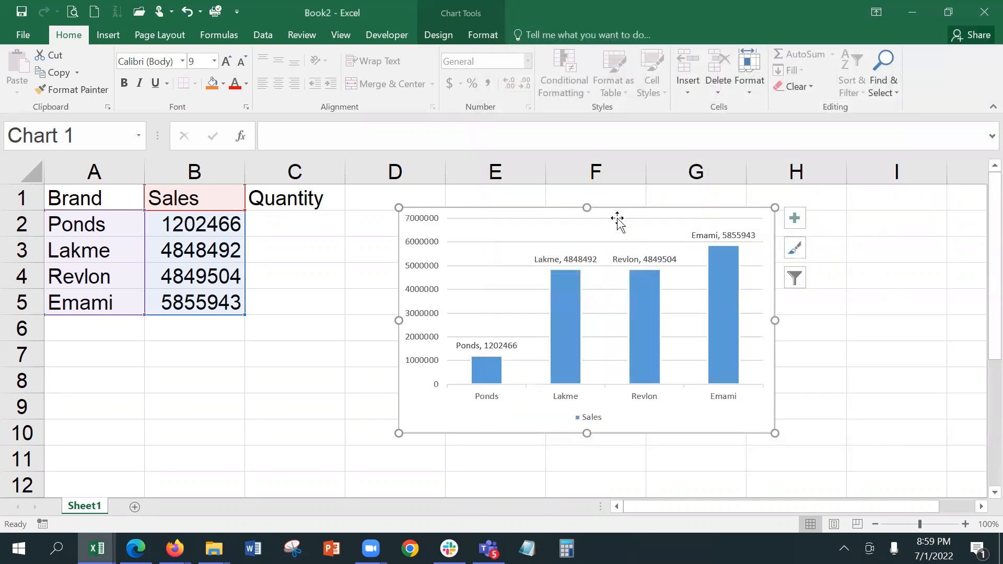
{"action": "left_click_drag", "start_coordinate": [616, 219], "coordinate": [620, 209]}
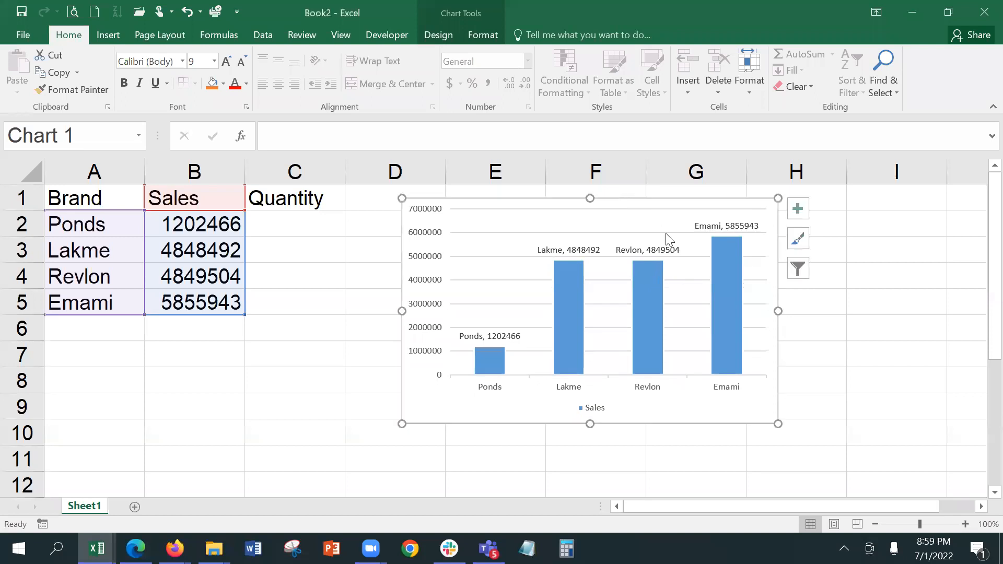
Try several chart styles and apply the eighth one, with the hatched plot area, to the column chart
{"action": "left_click", "coordinate": [435, 37]}
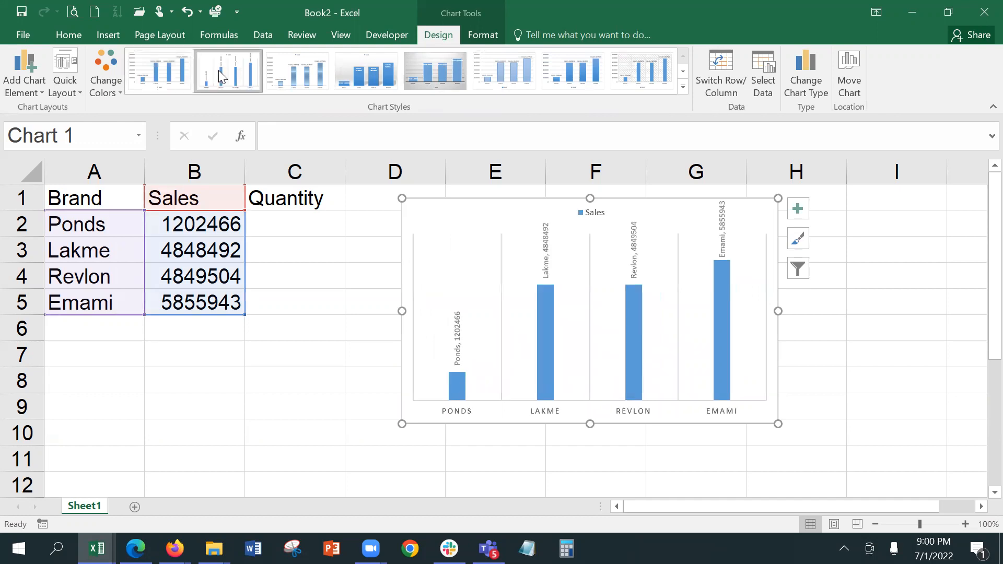
{"action": "left_click", "coordinate": [286, 73]}
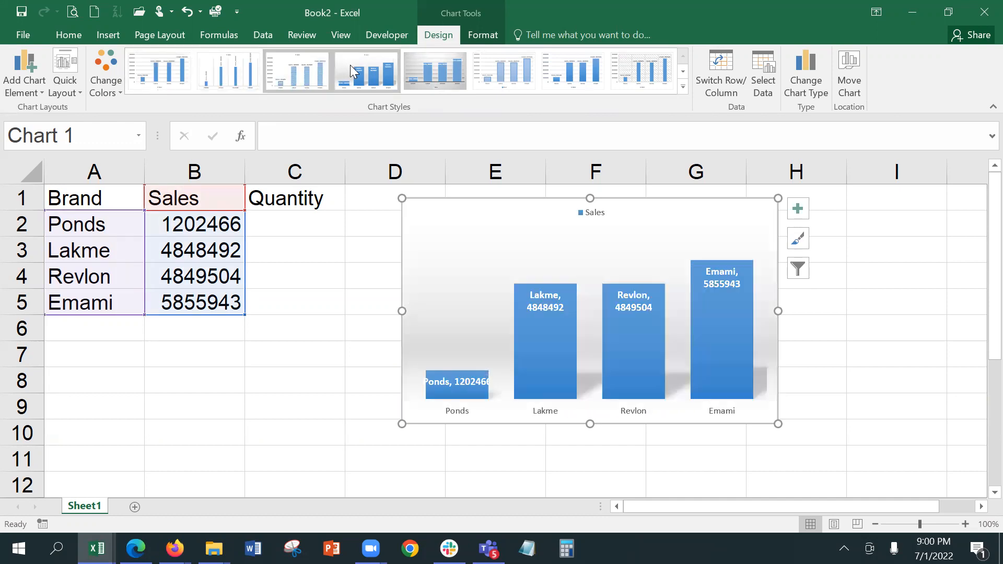
{"action": "left_click", "coordinate": [456, 70]}
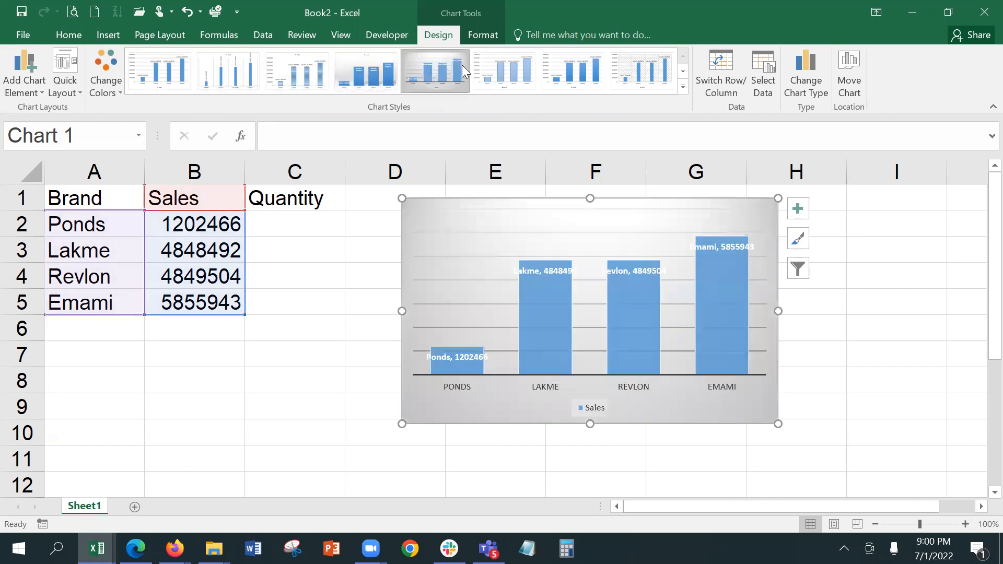
{"action": "left_click", "coordinate": [511, 76]}
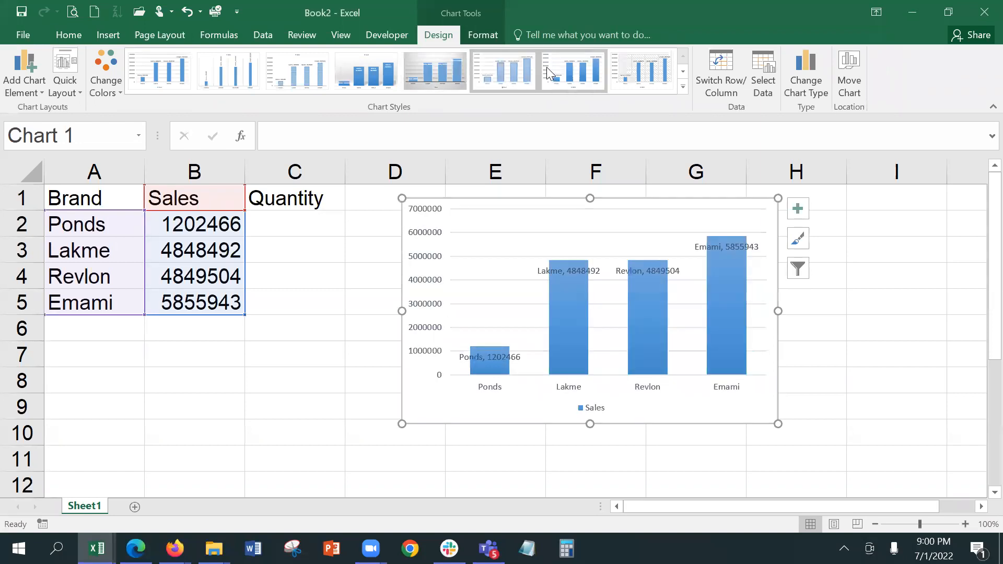
{"action": "left_click", "coordinate": [661, 76]}
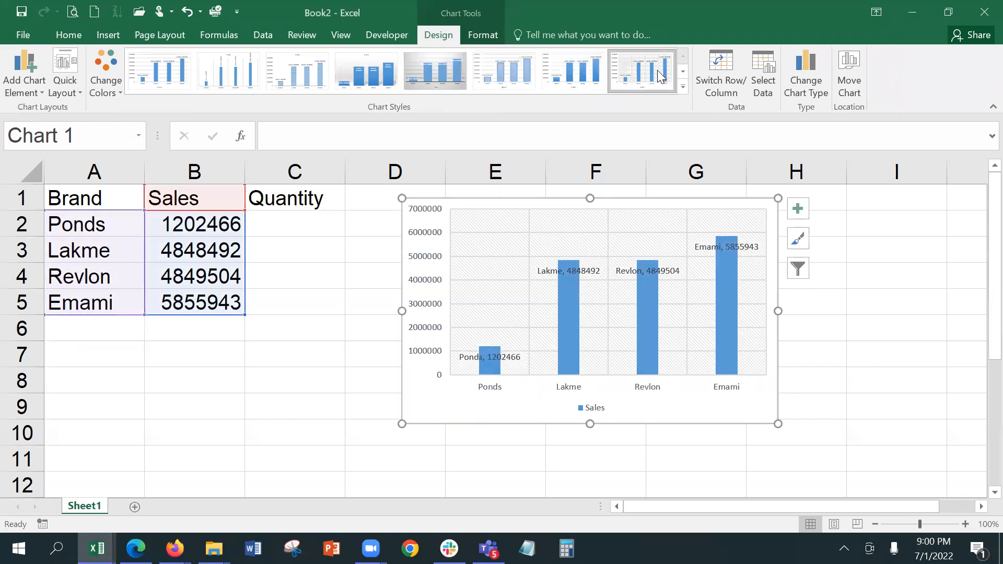
{"action": "left_click", "coordinate": [683, 88]}
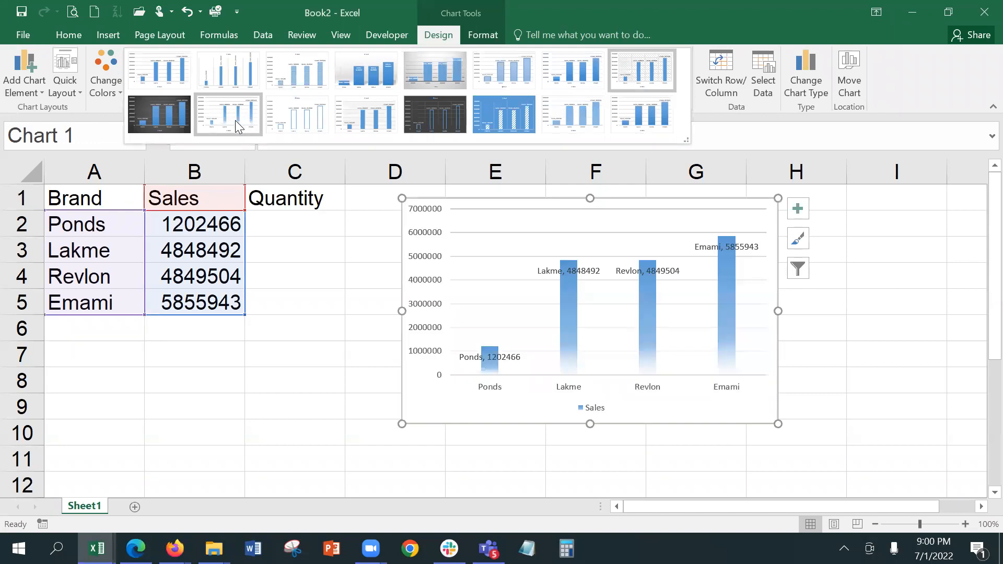
{"action": "left_click", "coordinate": [270, 381]}
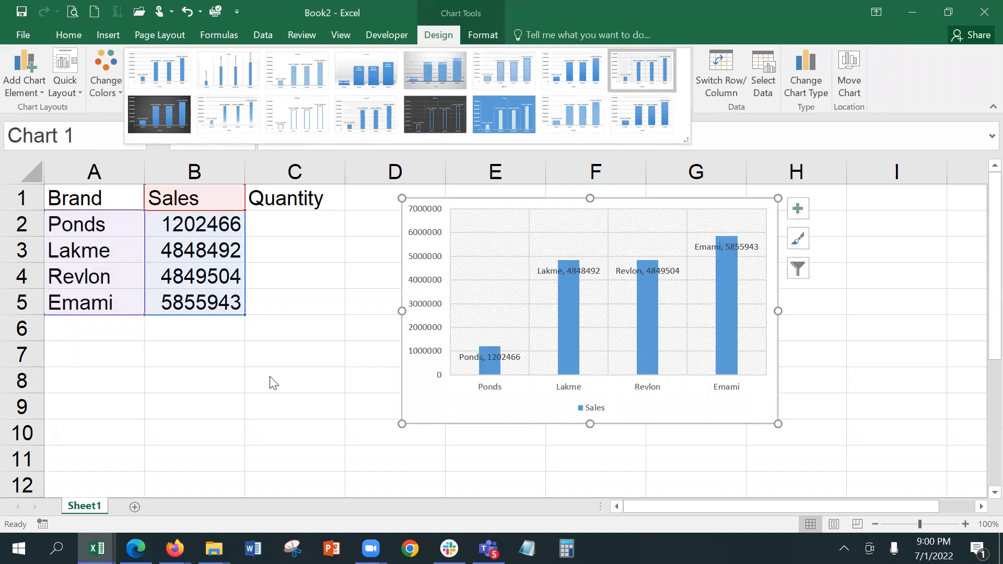
Enter the quantities 15000, 20000, 35000 and 21000 for Ponds, Lakme, Revlon and Emami in C2:C5
{"action": "left_click", "coordinate": [267, 224]}
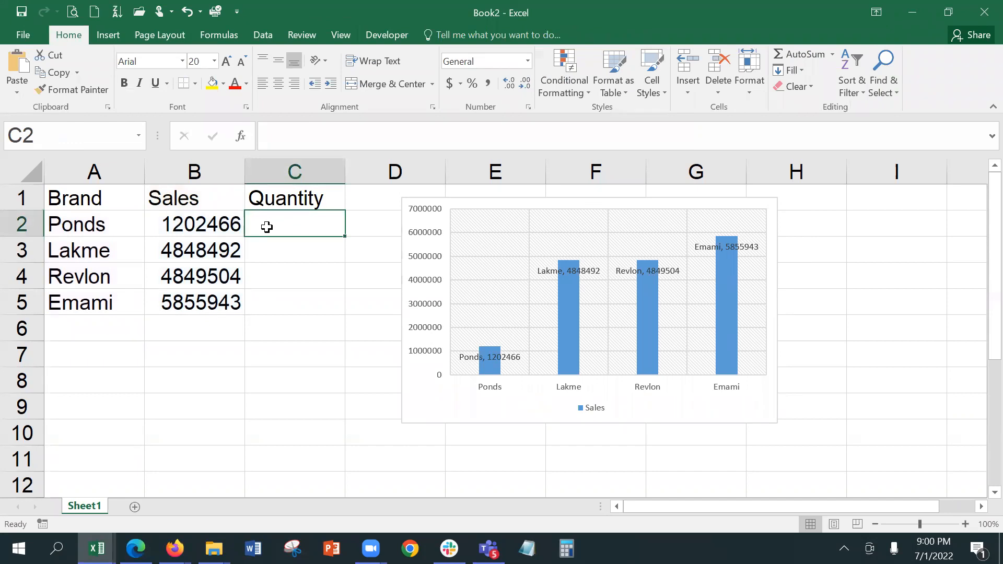
{"action": "type", "text": "1"}
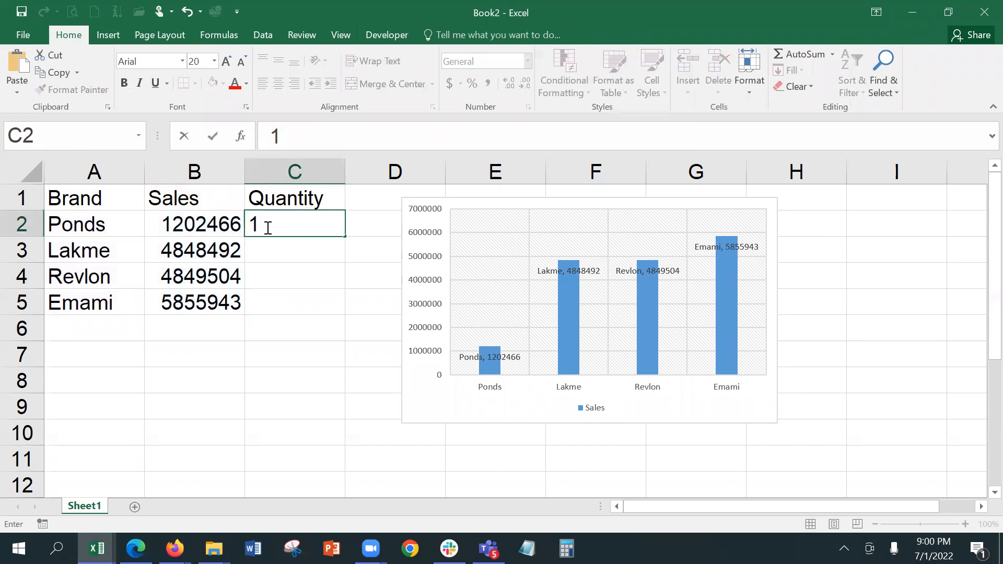
{"action": "type", "text": "5000"}
{"action": "key", "text": "Return"}
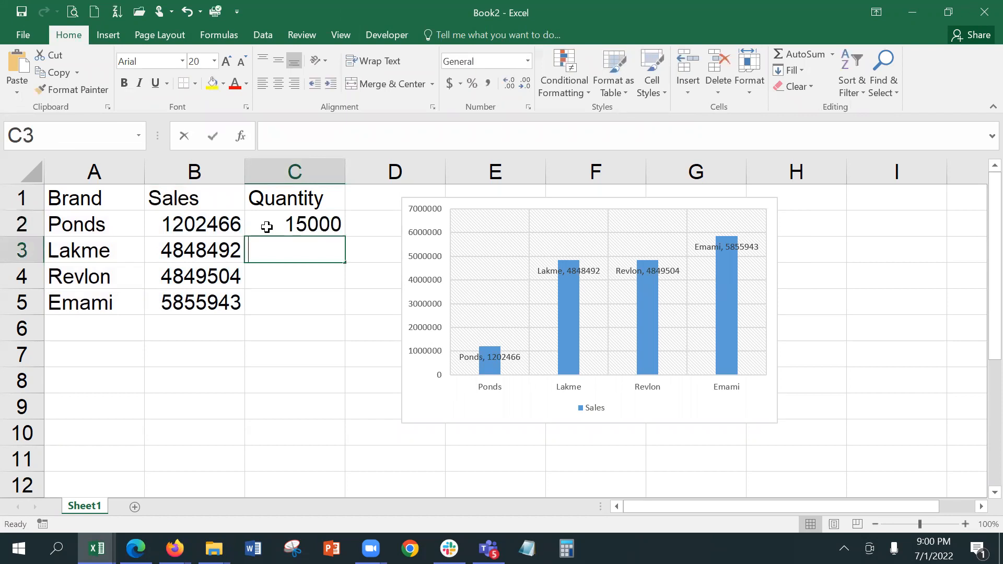
{"action": "type", "text": "2000"}
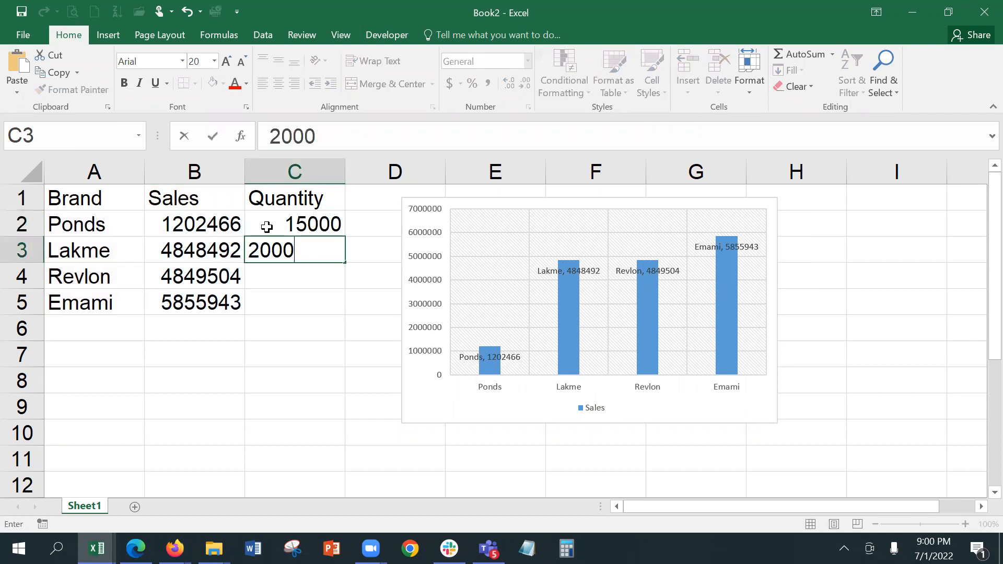
{"action": "type", "text": "0"}
{"action": "key", "text": "Return"}
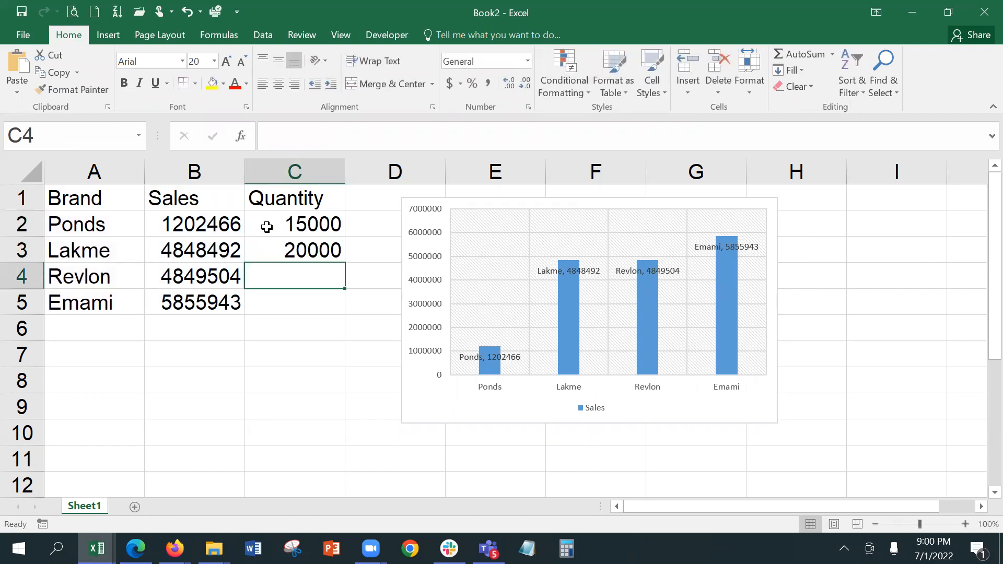
{"action": "type", "text": "35000"}
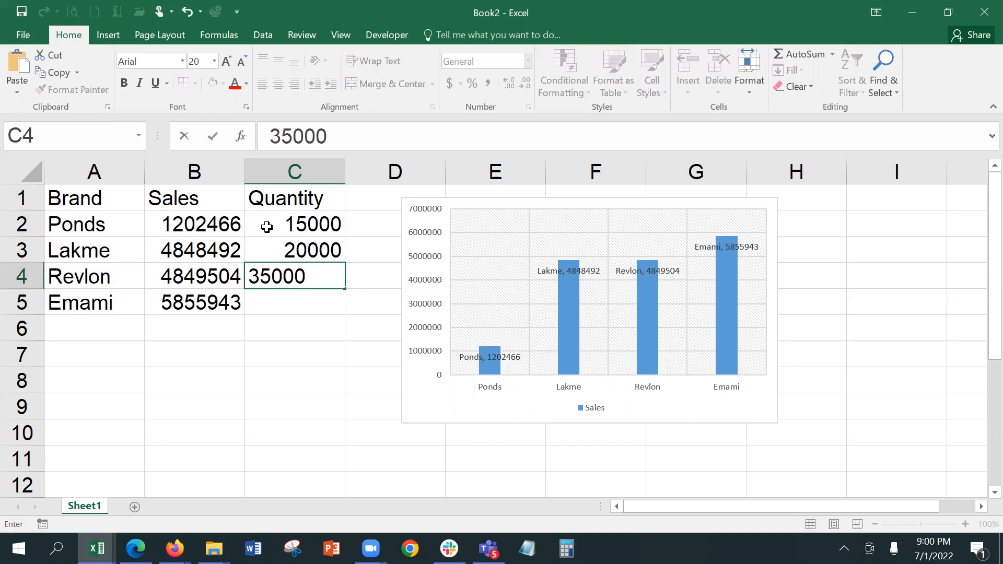
{"action": "key", "text": "Return"}
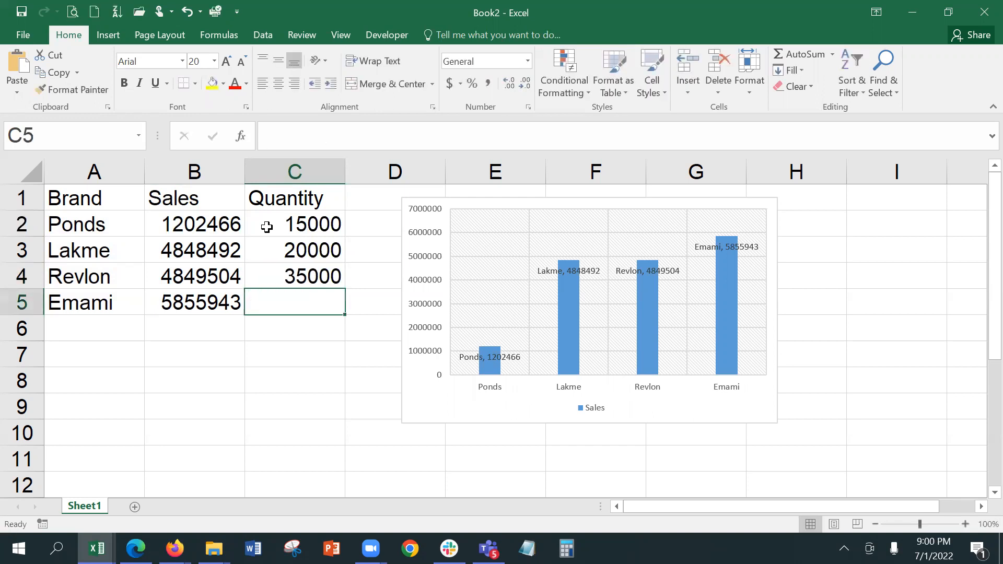
{"action": "type", "text": "21000"}
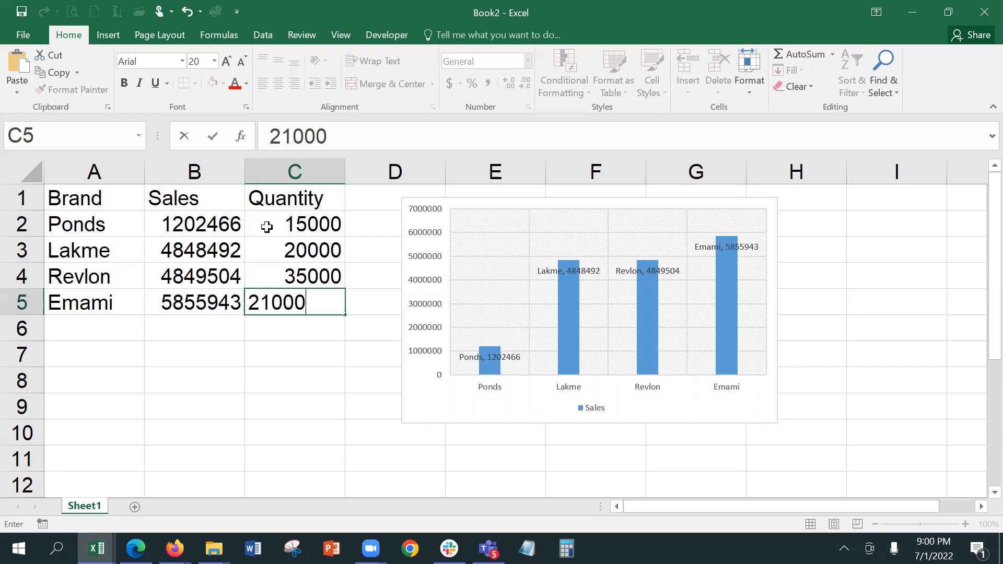
{"action": "key", "text": "Return"}
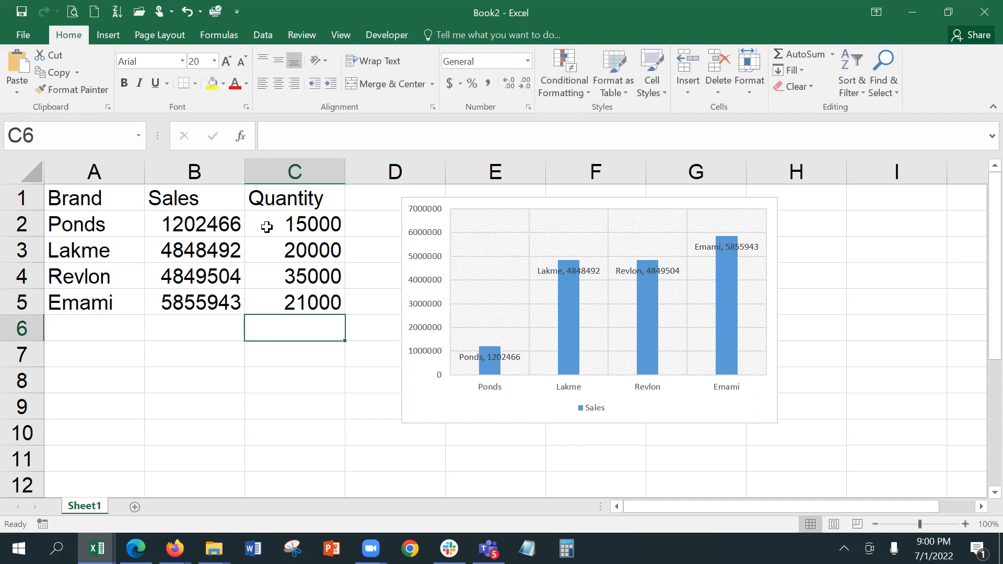
{"action": "left_click", "coordinate": [267, 226]}
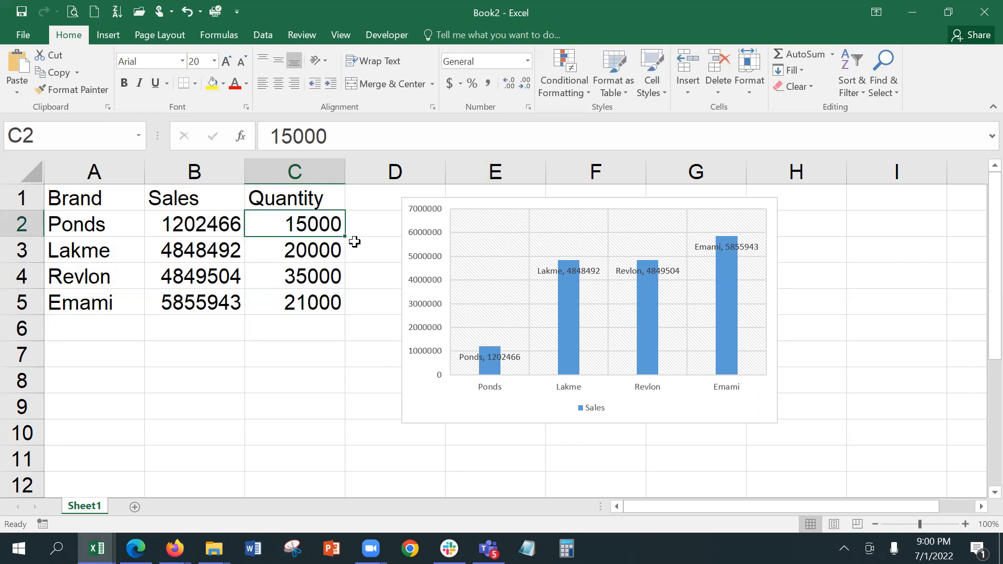
{"action": "left_click_drag", "start_coordinate": [97, 198], "coordinate": [290, 311]}
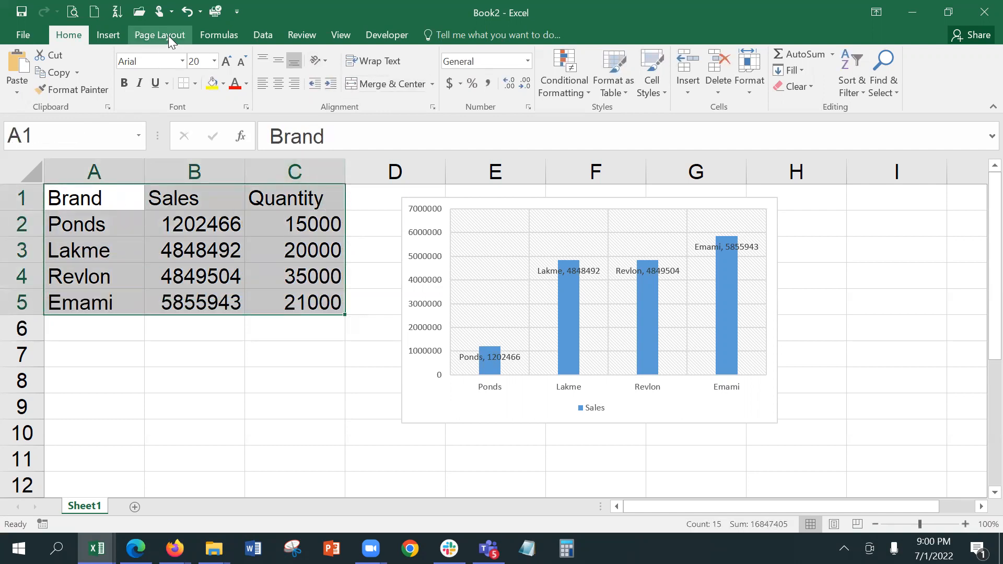
{"action": "left_click", "coordinate": [121, 31]}
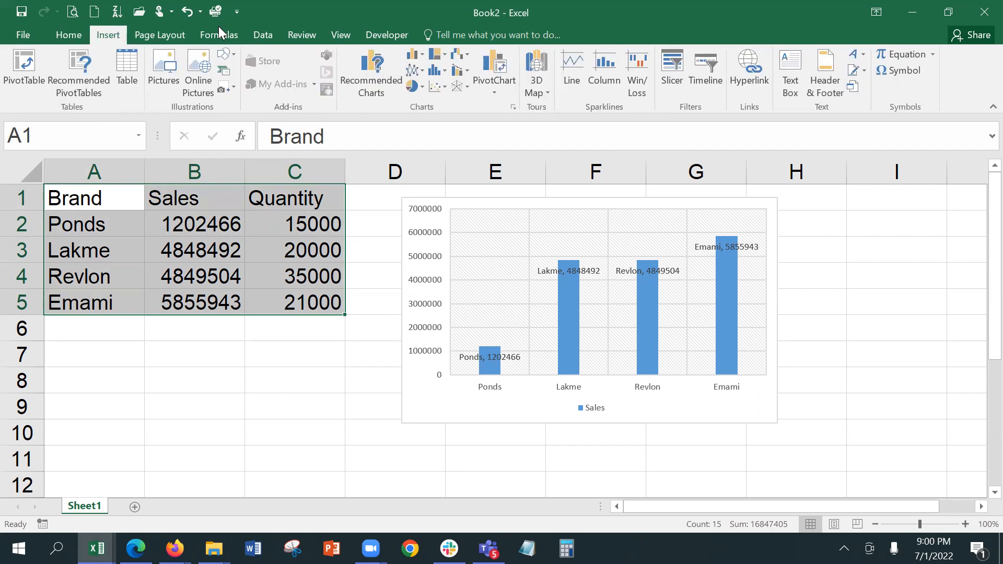
{"action": "left_click", "coordinate": [416, 54]}
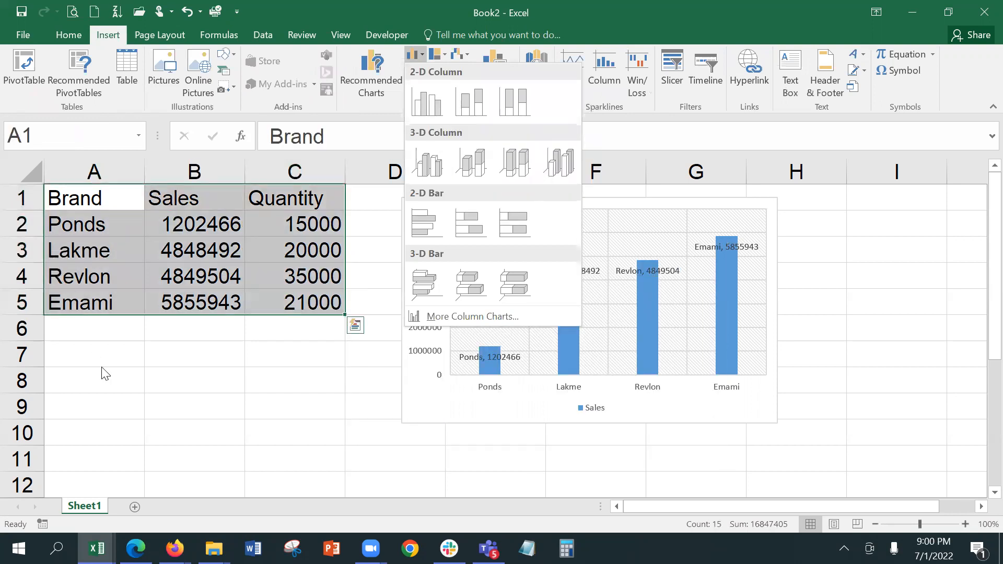
{"action": "left_click", "coordinate": [131, 399]}
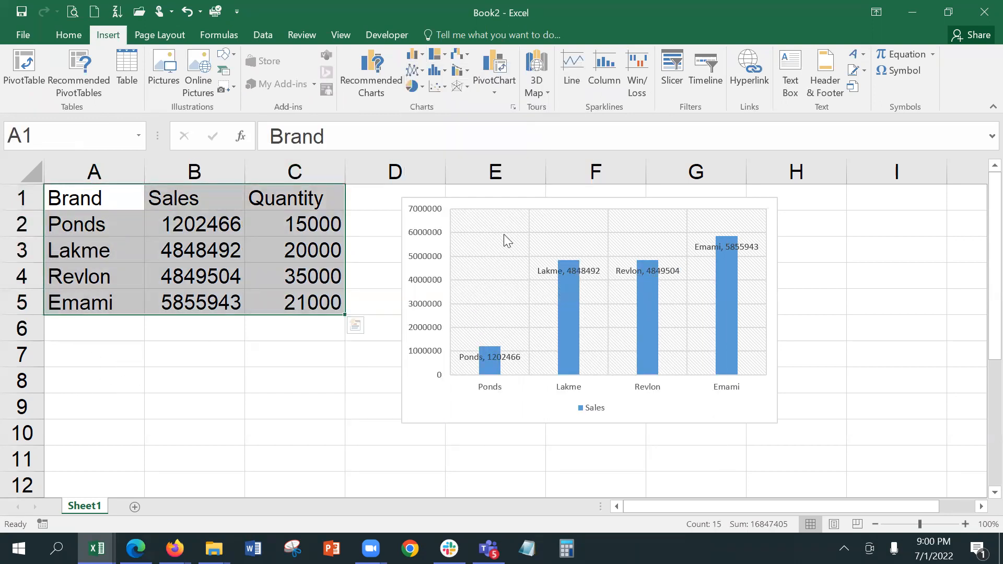
Extend the existing chart's data range to include the Quantity column, C1:C5
{"action": "left_click", "coordinate": [512, 201]}
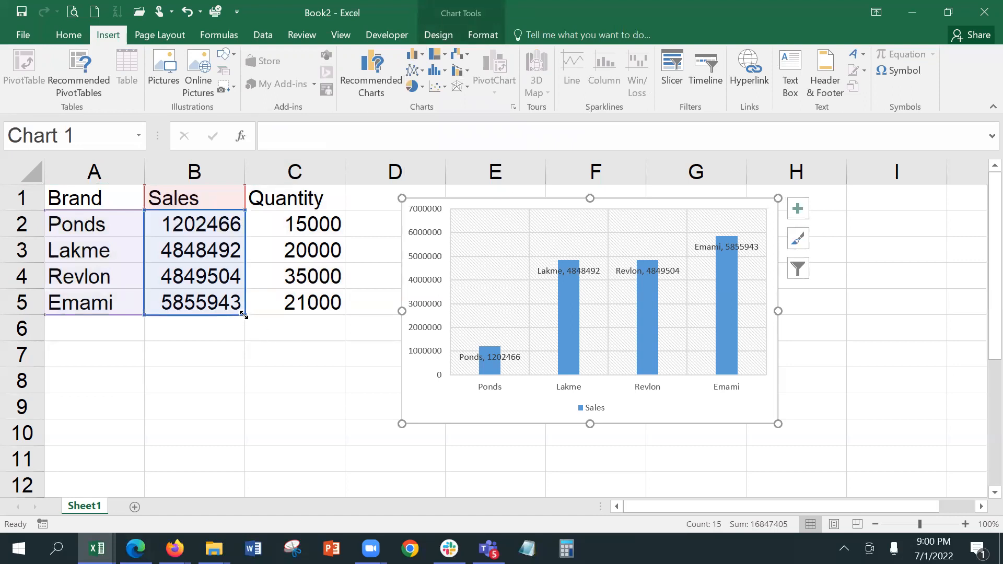
{"action": "left_click_drag", "start_coordinate": [244, 315], "coordinate": [314, 319]}
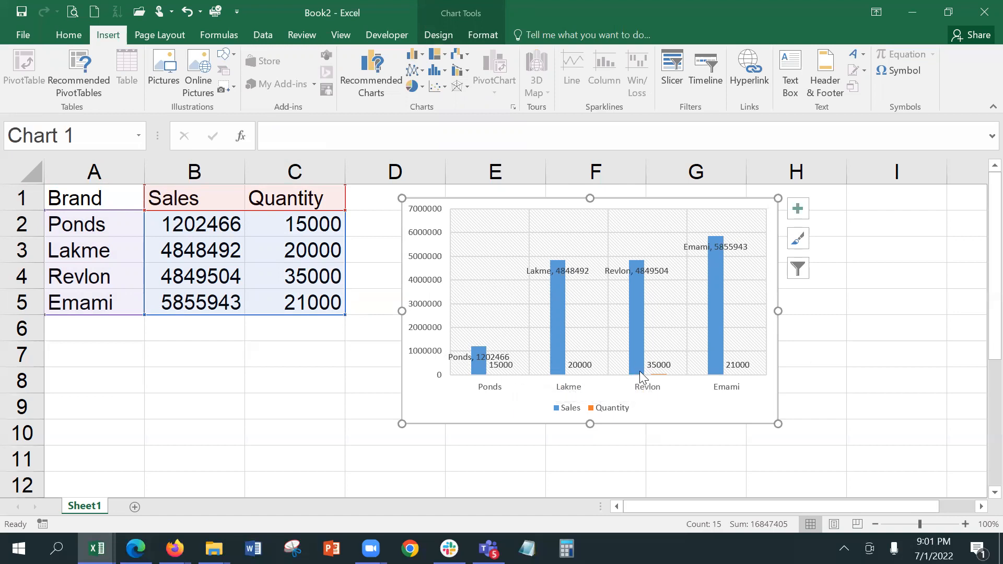
{"action": "left_click_drag", "start_coordinate": [174, 228], "coordinate": [185, 307]}
{"action": "left_click_drag", "start_coordinate": [272, 225], "coordinate": [291, 305]}
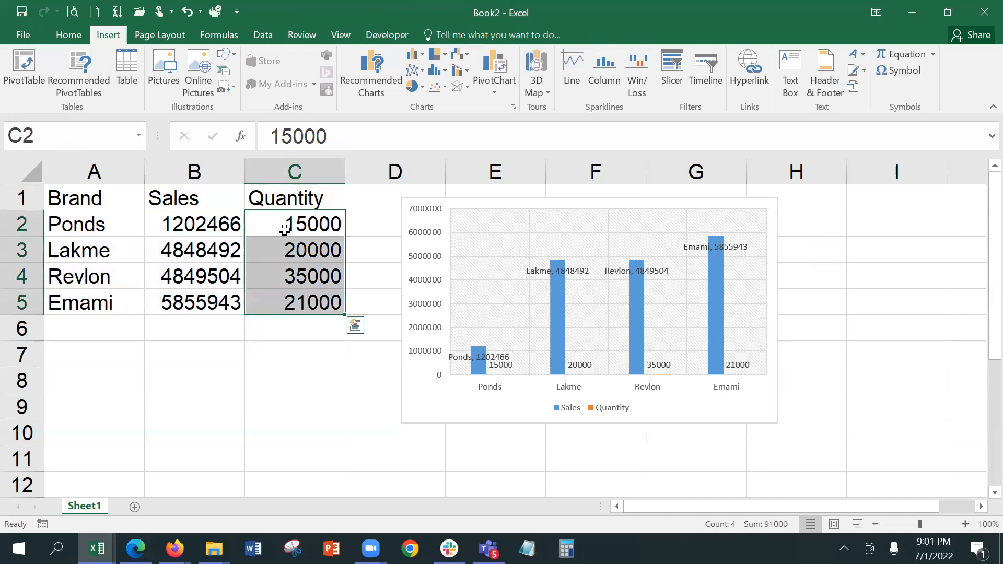
Set the Quantity for Ponds in C2 to 150000
{"action": "left_click", "coordinate": [285, 225]}
{"action": "left_click", "coordinate": [337, 133]}
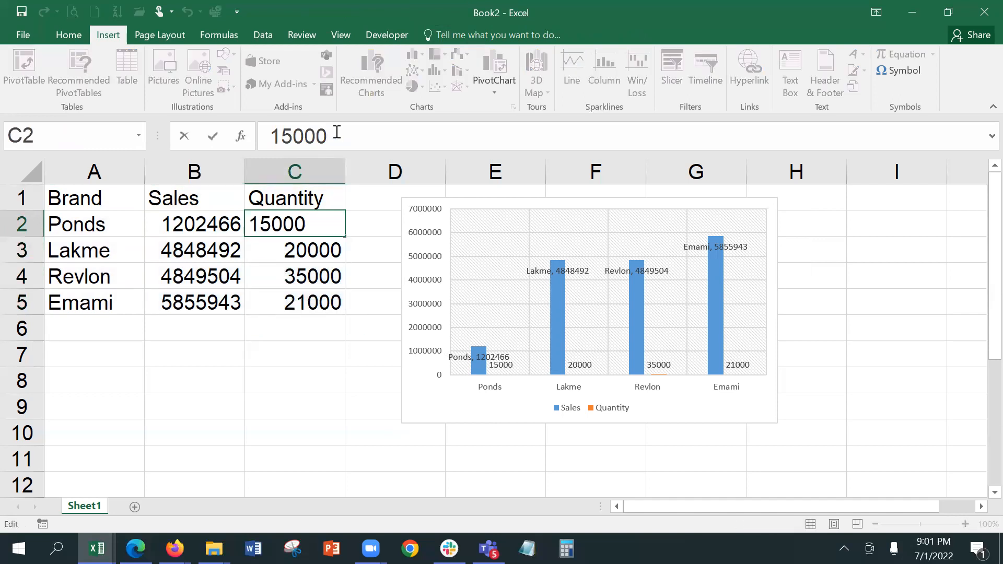
{"action": "type", "text": "0"}
{"action": "key", "text": "Return"}
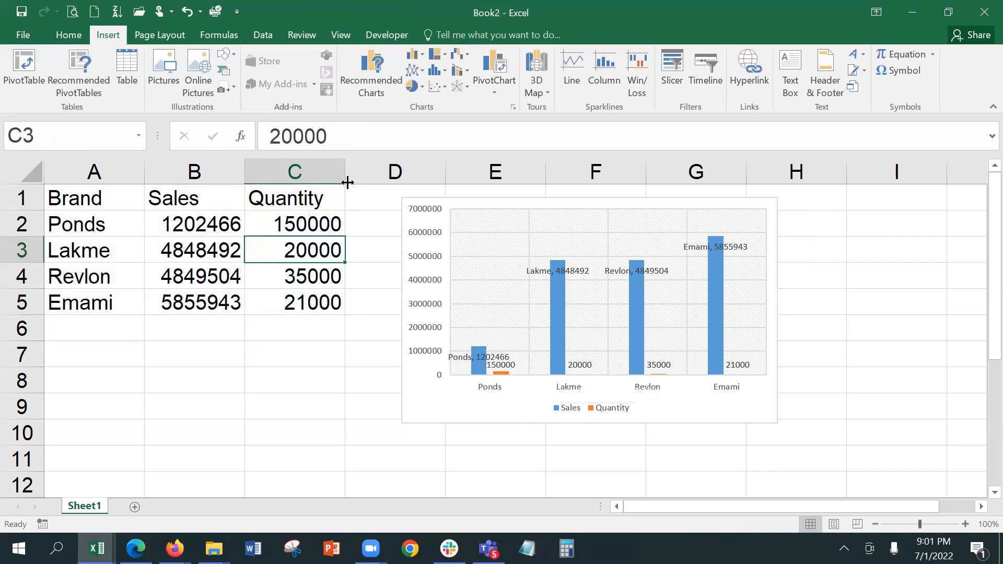
Try a Quantity of 2000000 for Lakme in C3, and undo that change
{"action": "left_click", "coordinate": [346, 134]}
{"action": "type", "text": "00"}
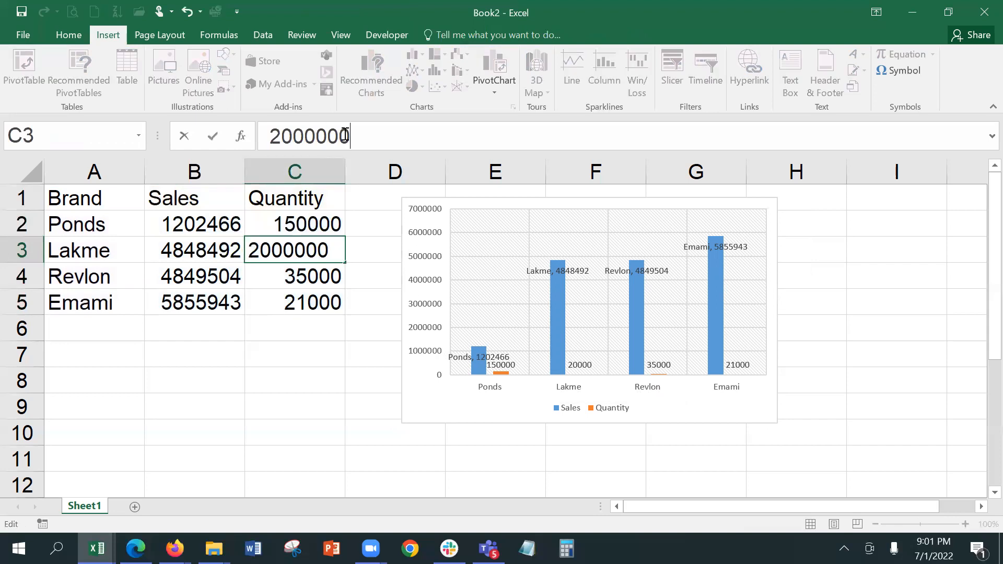
{"action": "key", "text": "Return"}
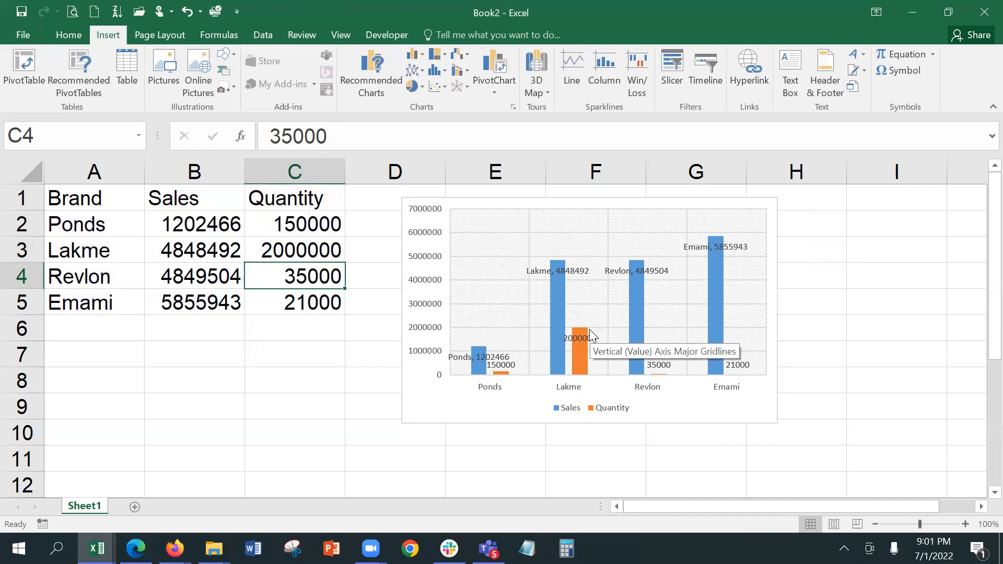
{"action": "key", "text": "ctrl+z"}
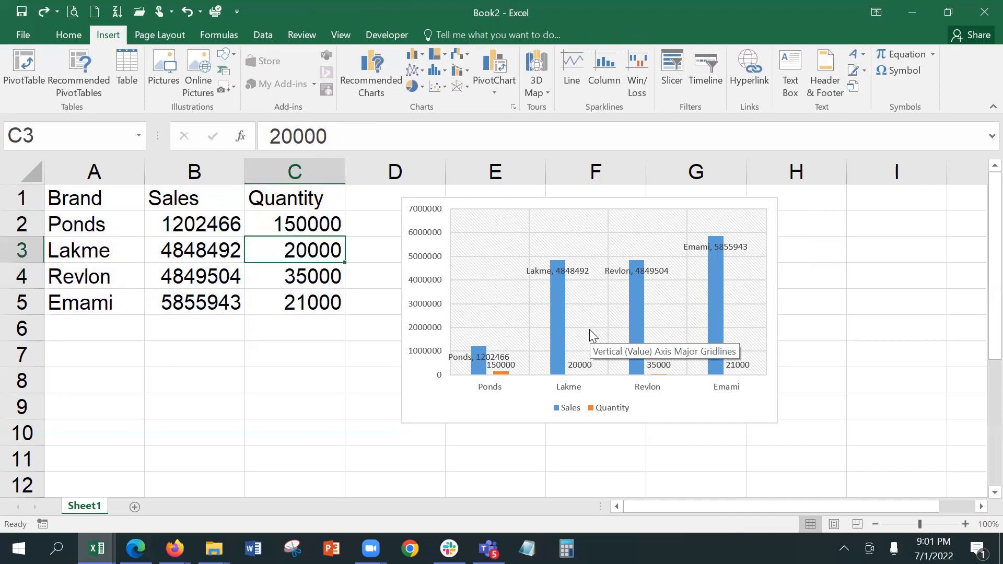
Undo the last change to the Ponds quantity in C2
{"action": "key", "text": "ctrl+z"}
{"action": "left_click", "coordinate": [274, 331]}
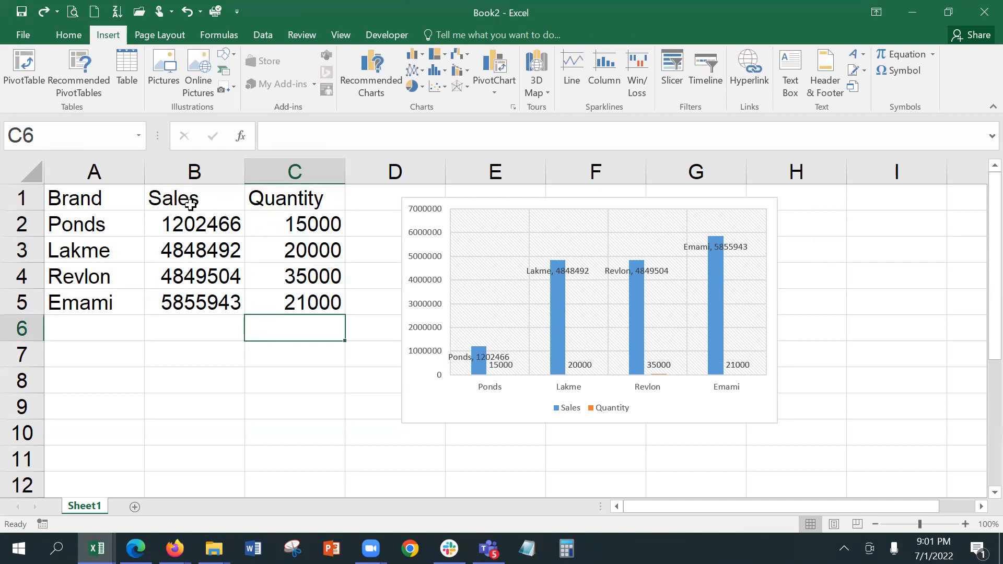
{"action": "left_click_drag", "start_coordinate": [193, 196], "coordinate": [335, 304]}
Rename the Sales header in B1 to "Sales (Rs)"
{"action": "left_click", "coordinate": [151, 196]}
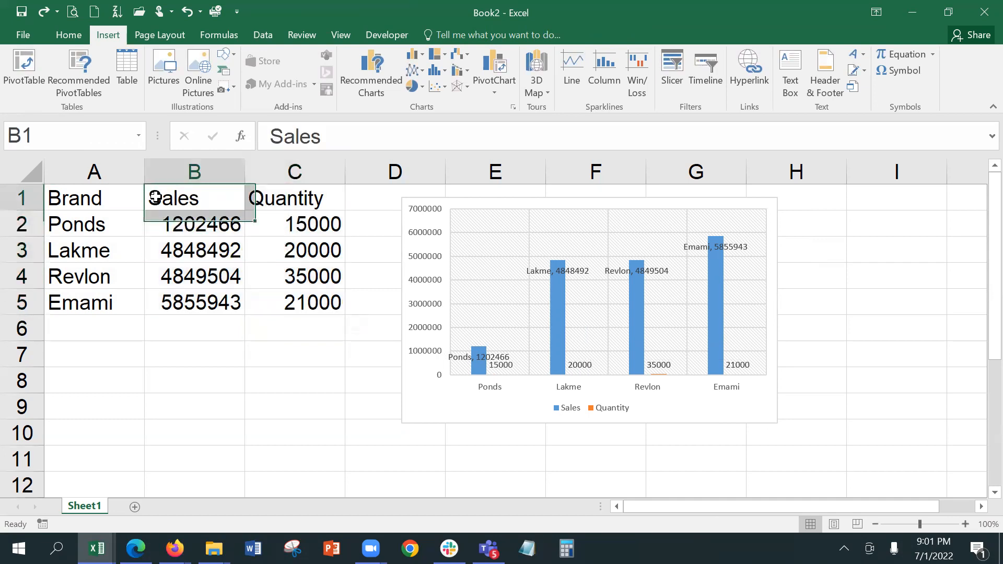
{"action": "left_click", "coordinate": [398, 136]}
{"action": "type", "text": "(rs"}
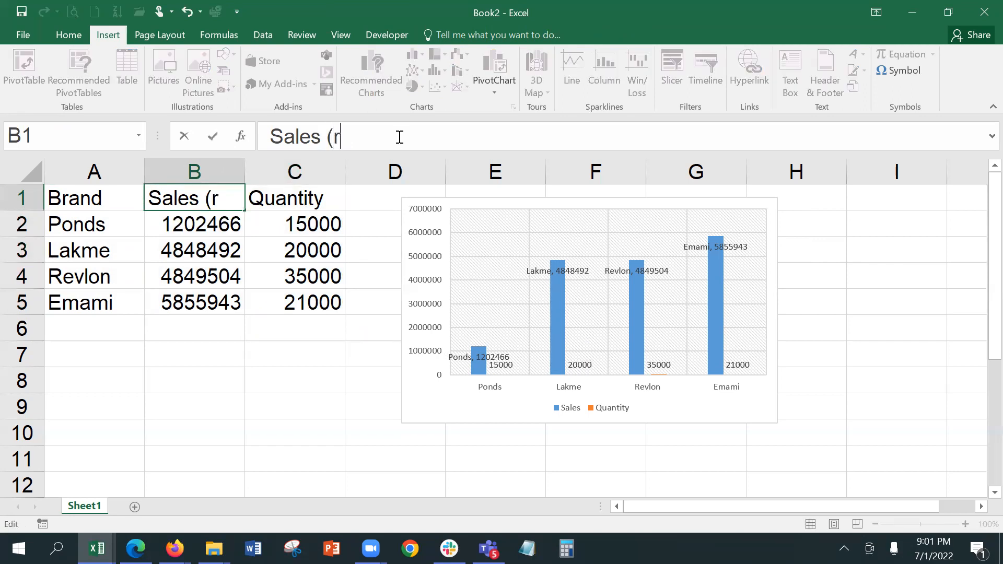
{"action": "key", "text": "BackSpace"}
{"action": "key", "text": "BackSpace"}
{"action": "type", "text": "Rs)"}
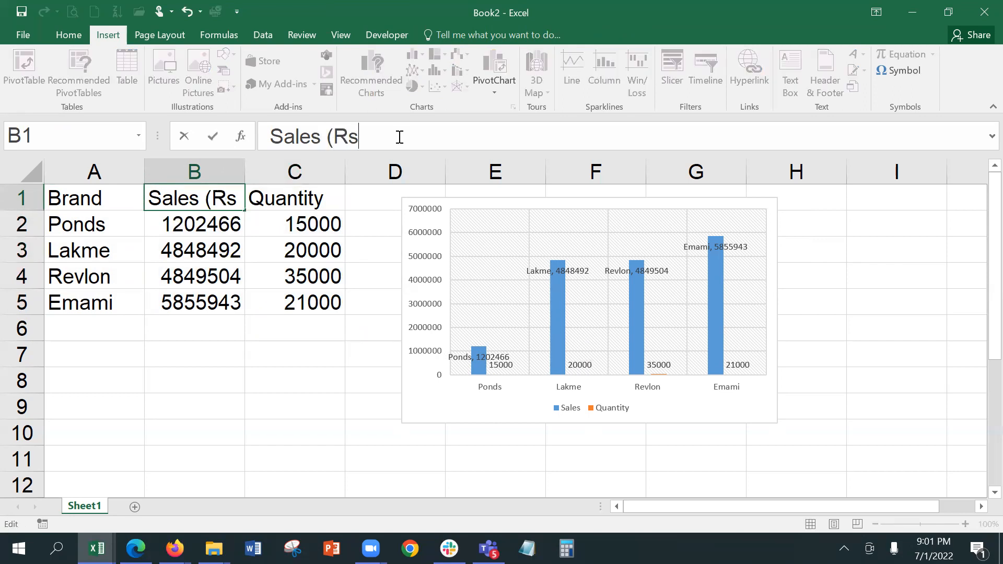
{"action": "key", "text": "Return"}
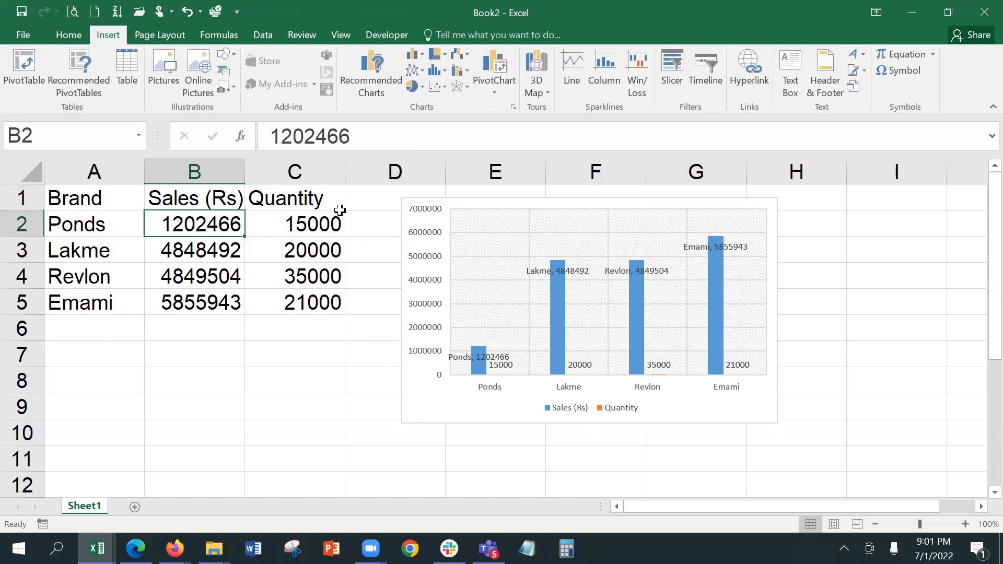
Rename the Quantity header in C1 to "Quantity(nos)"
{"action": "left_click", "coordinate": [340, 189]}
{"action": "left_click", "coordinate": [397, 131]}
{"action": "type", "text": "(nos"}
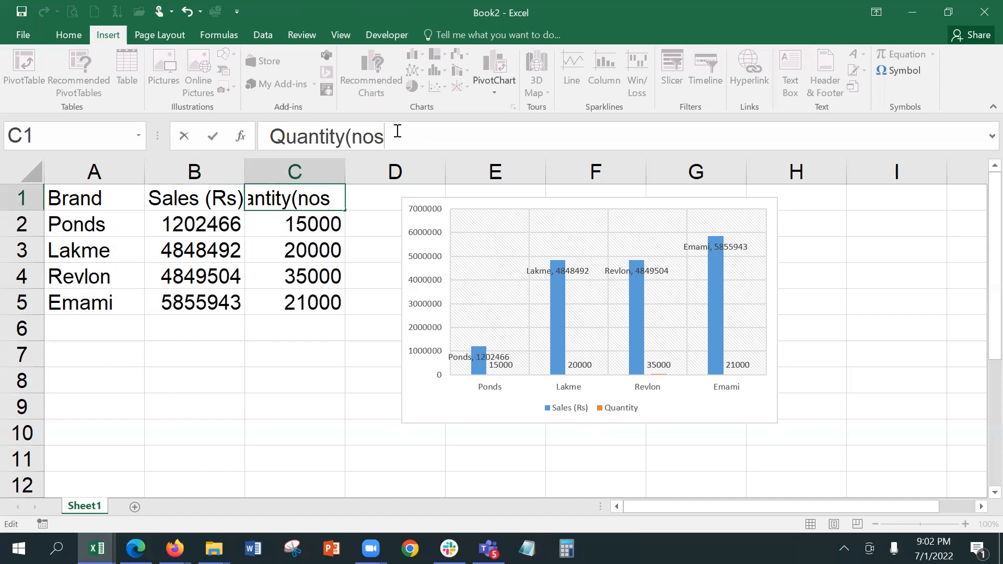
{"action": "type", "text": ")"}
{"action": "key", "text": "Return"}
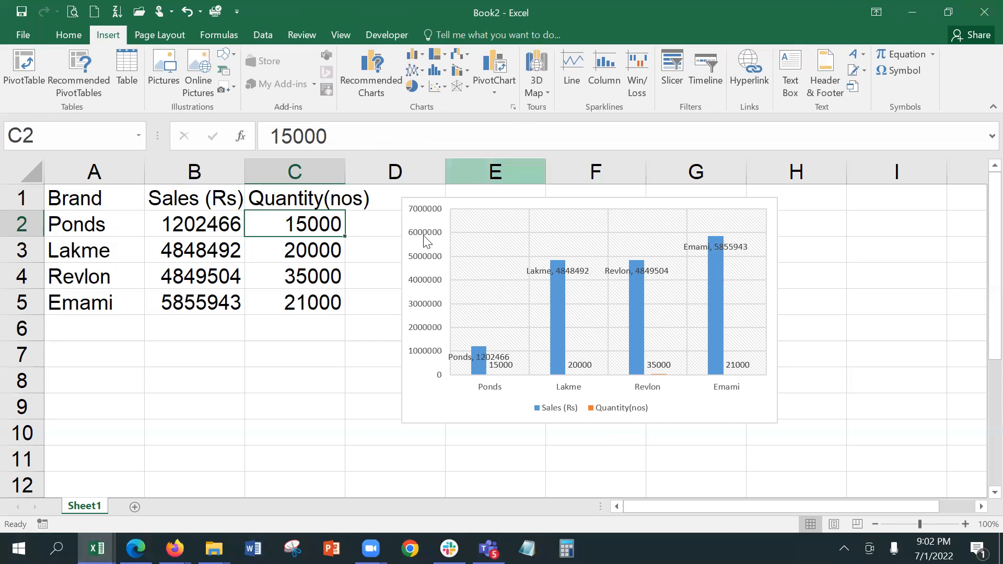
Change the chart to a Combo with Sales (Rs) as clustered columns and Quantity(nos) as a line on the secondary axis
{"action": "left_click", "coordinate": [431, 195]}
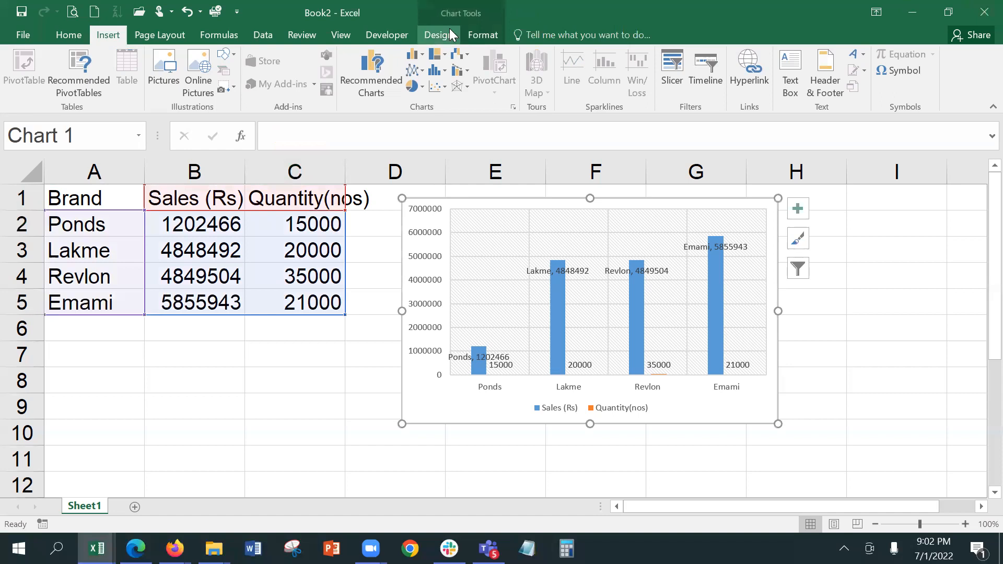
{"action": "left_click", "coordinate": [372, 70]}
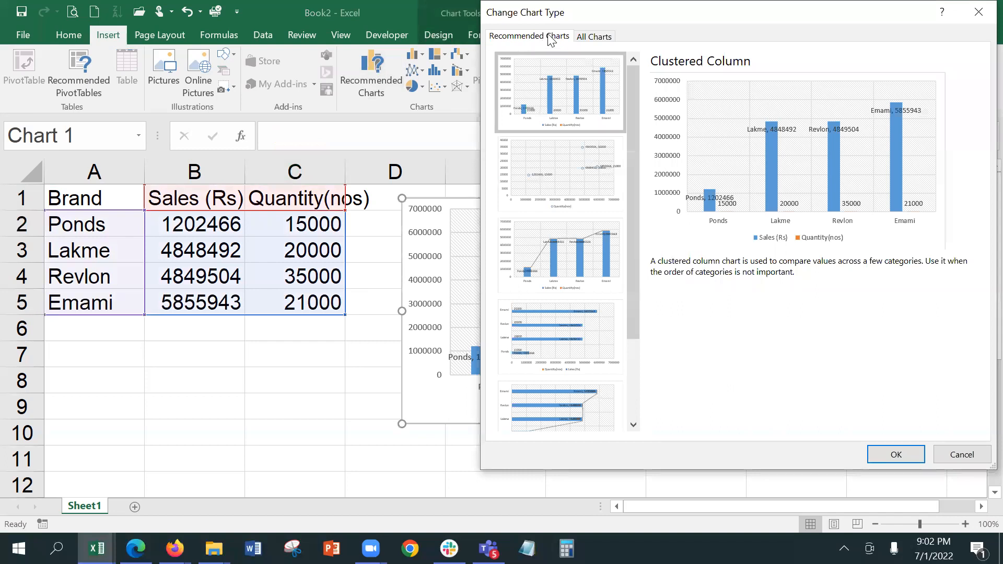
{"action": "left_click", "coordinate": [587, 39]}
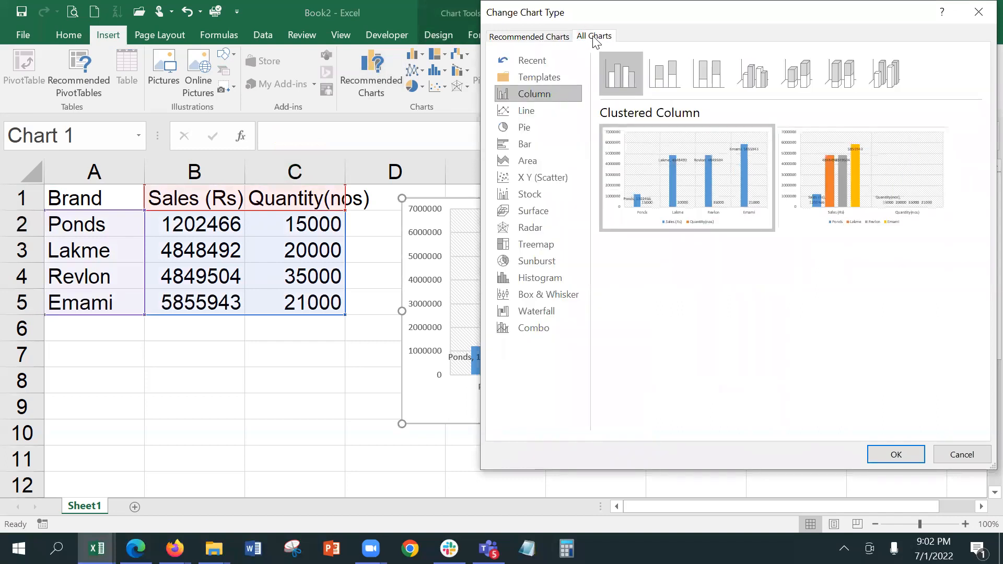
{"action": "left_click", "coordinate": [539, 332]}
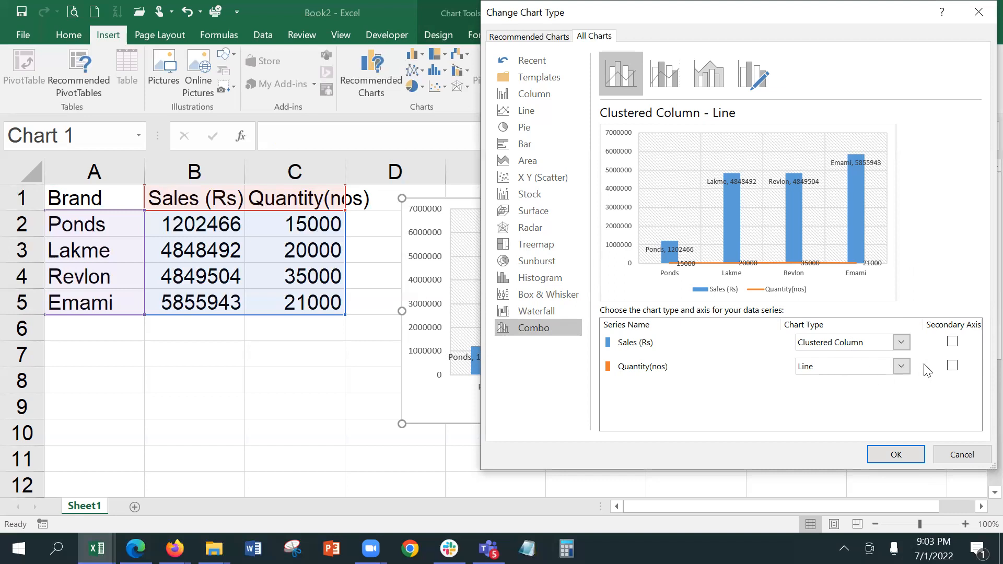
{"action": "left_click", "coordinate": [952, 367]}
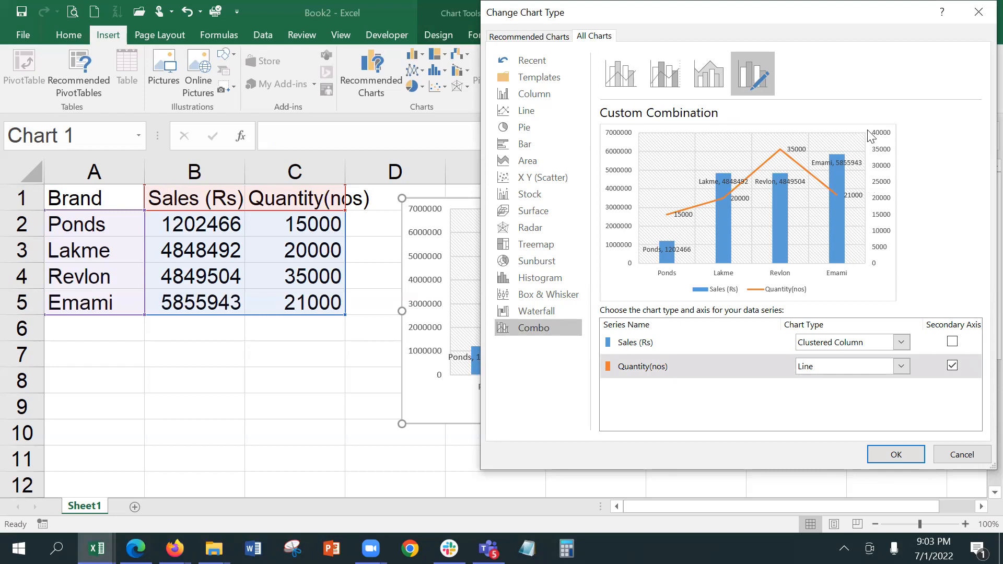
{"action": "left_click", "coordinate": [892, 456]}
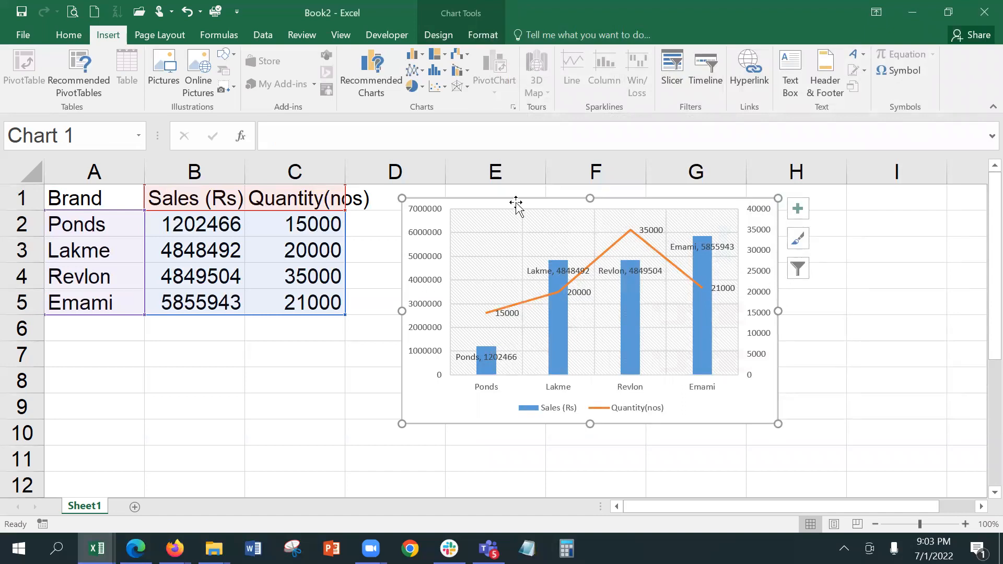
{"action": "left_click", "coordinate": [375, 93]}
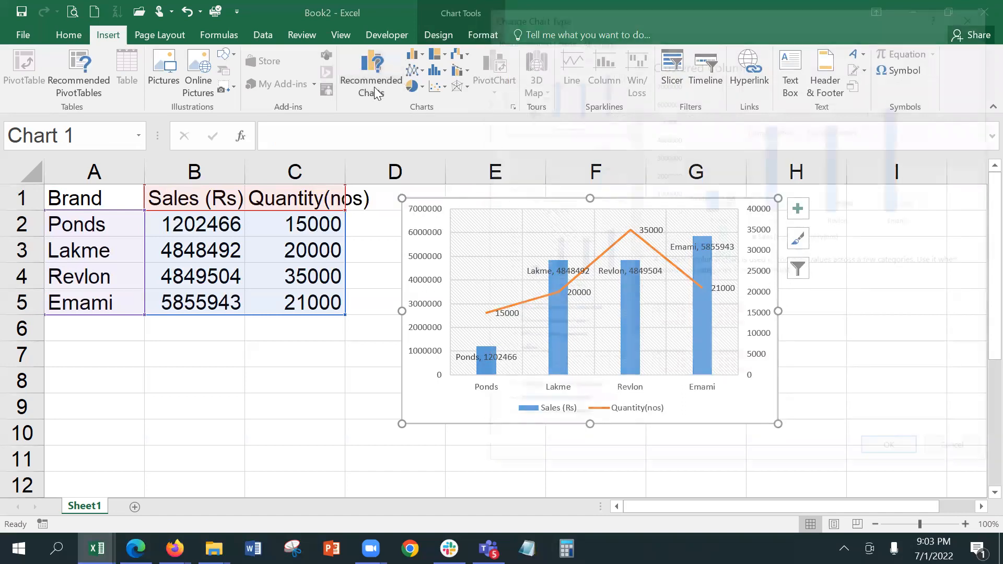
{"action": "left_click", "coordinate": [592, 35]}
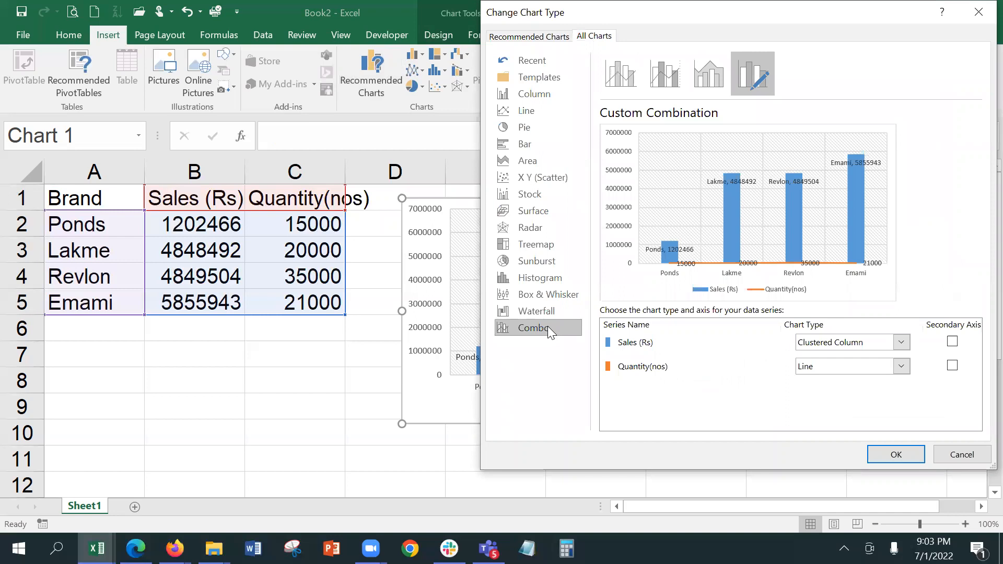
{"action": "left_click", "coordinate": [961, 451]}
Recolour the combo chart with the fourth Colorful palette, using green for the columns and blue for the line
{"action": "left_click", "coordinate": [439, 35]}
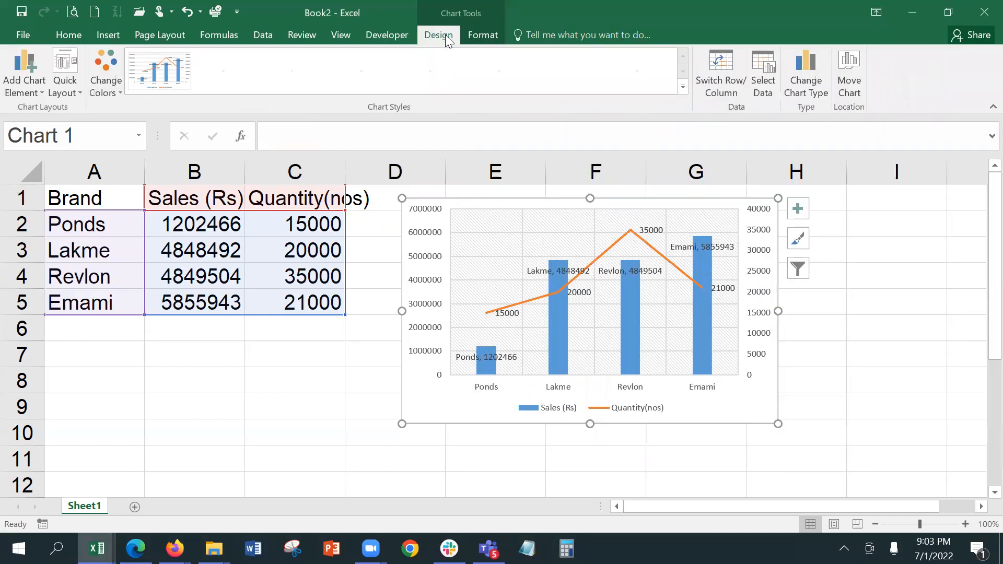
{"action": "left_click", "coordinate": [97, 80]}
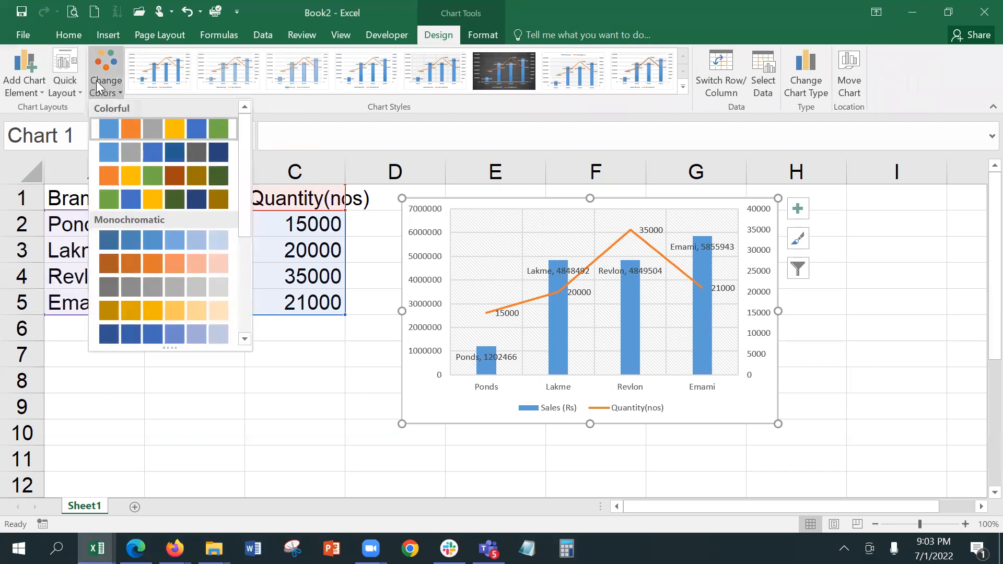
{"action": "left_click", "coordinate": [134, 156]}
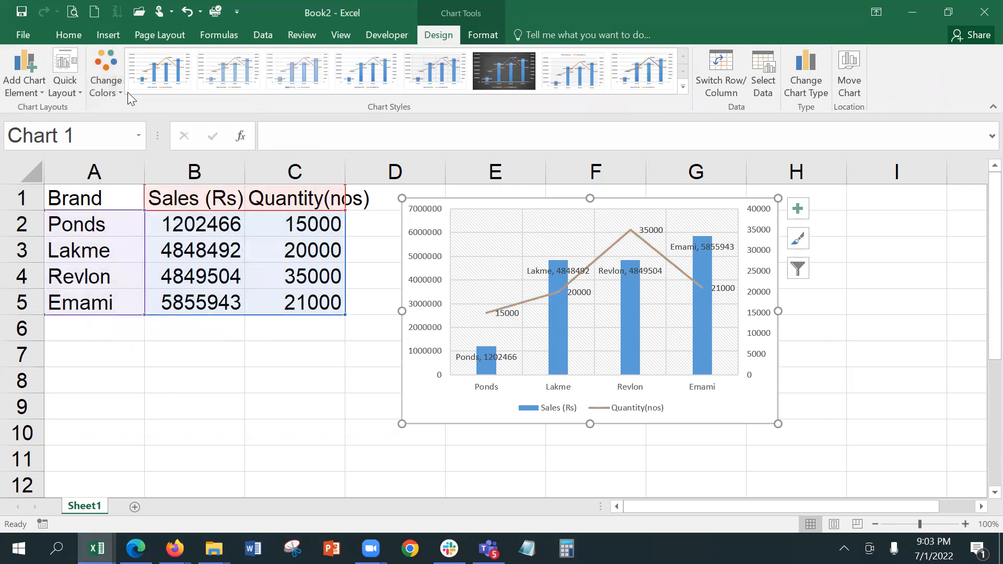
{"action": "left_click", "coordinate": [112, 85]}
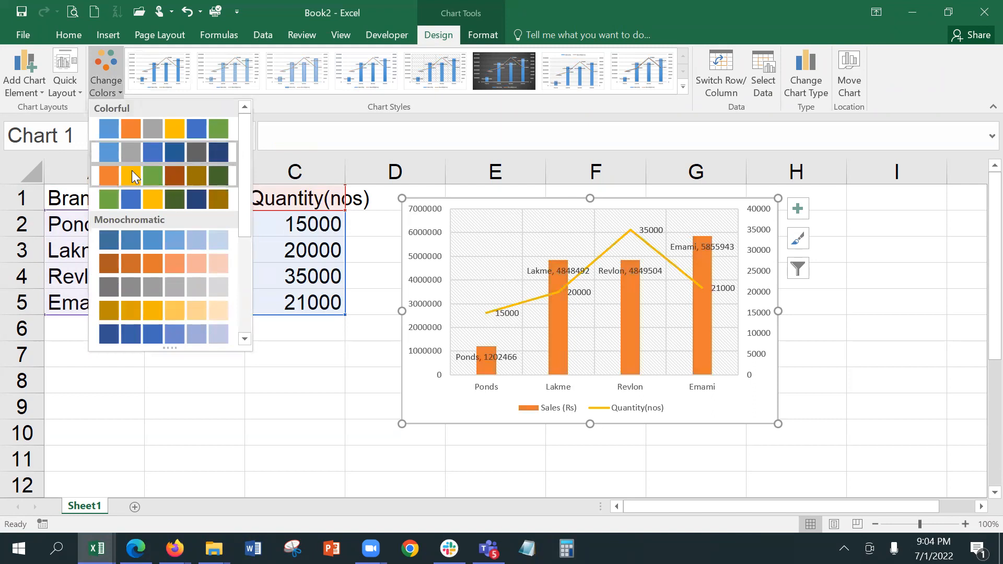
{"action": "left_click", "coordinate": [140, 203]}
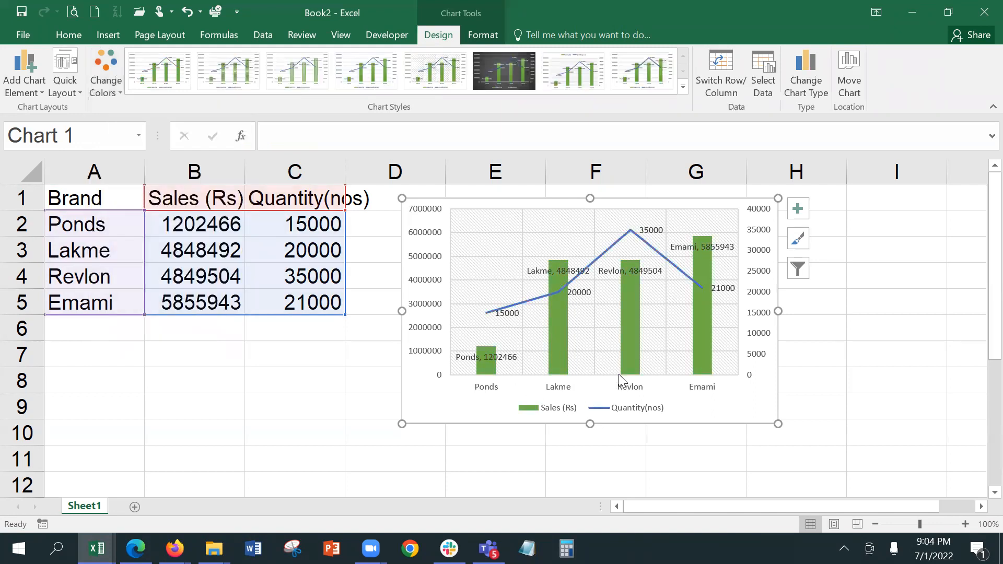
{"action": "left_click", "coordinate": [837, 334]}
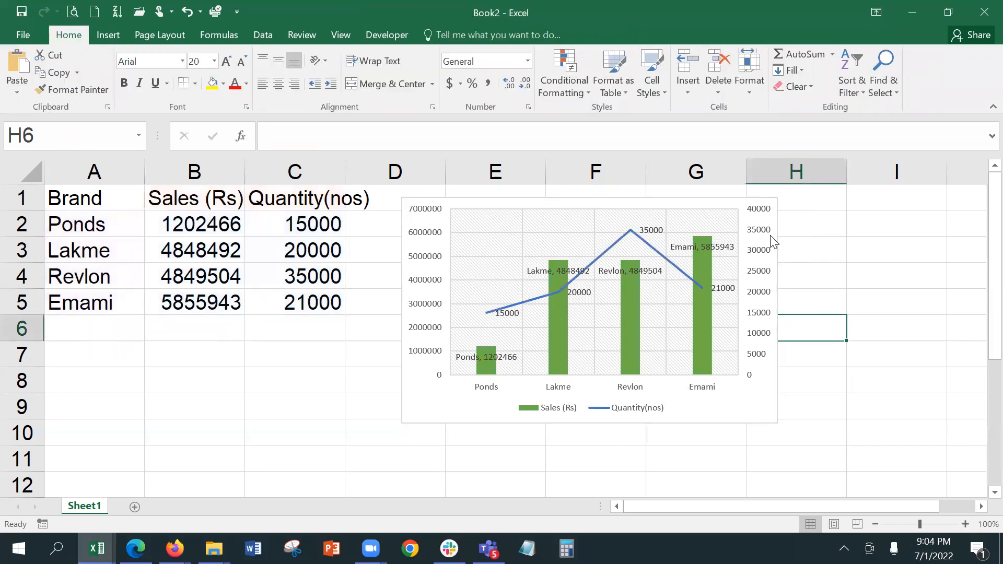
{"action": "left_click", "coordinate": [754, 198]}
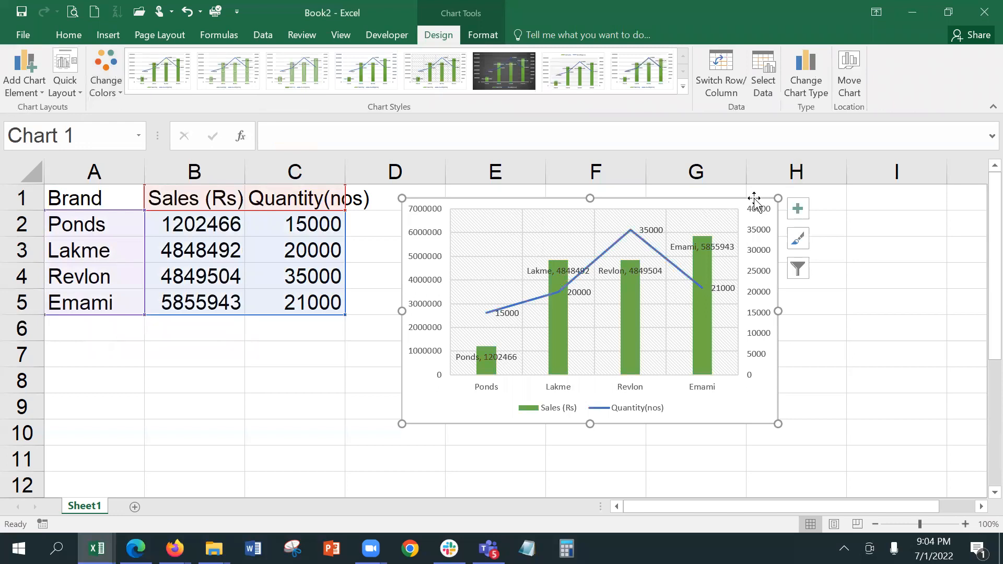
{"action": "left_click", "coordinate": [243, 375]}
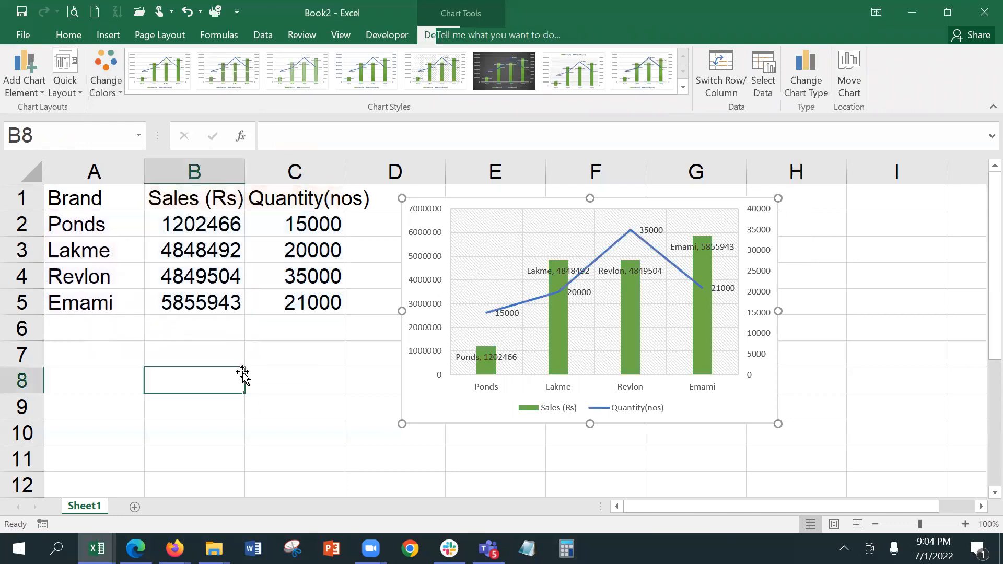
{"action": "left_click", "coordinate": [430, 201]}
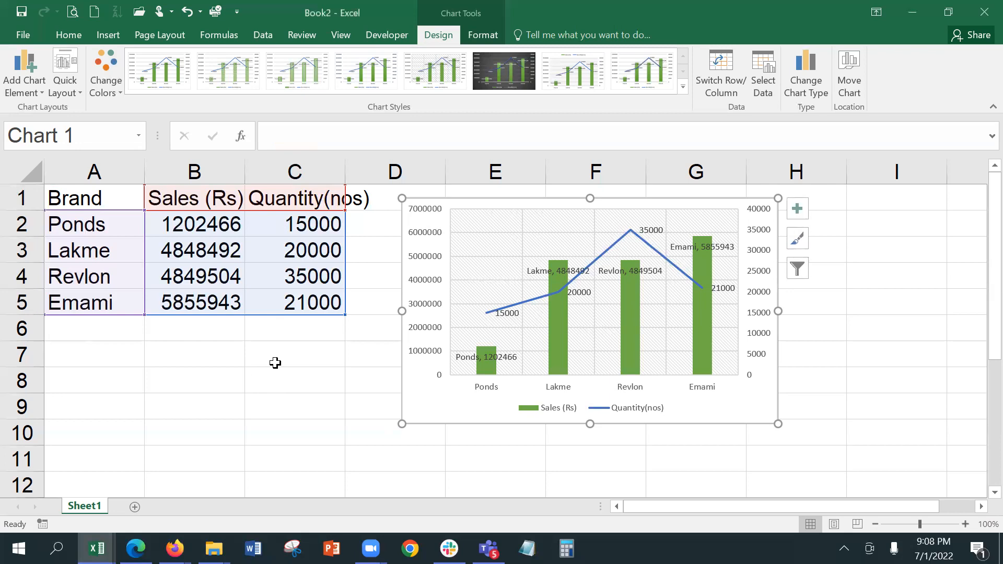
{"action": "left_click", "coordinate": [288, 346]}
{"action": "left_click", "coordinate": [291, 335]}
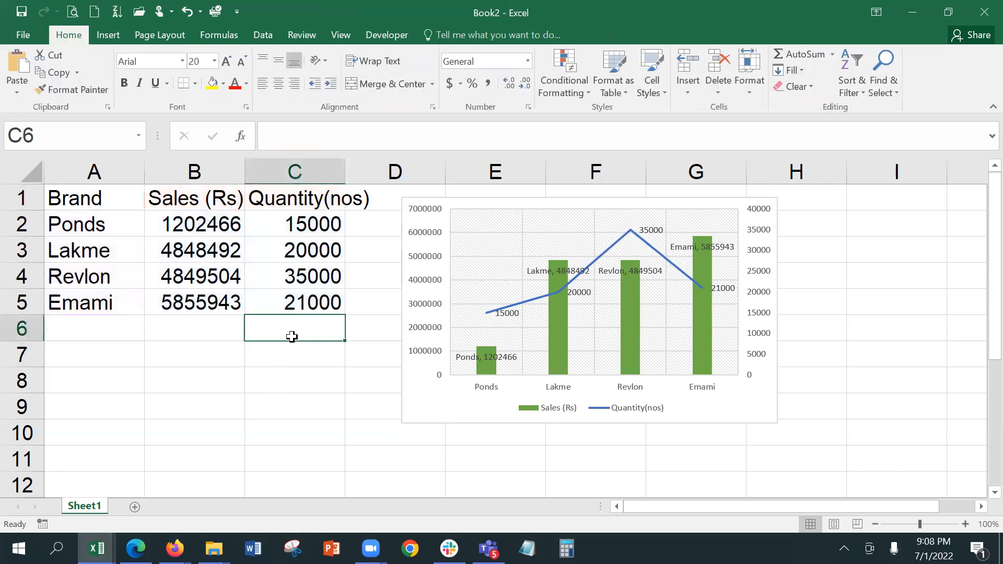
Insert a blank column before the Quantity(nos) column
{"action": "left_click", "coordinate": [278, 172]}
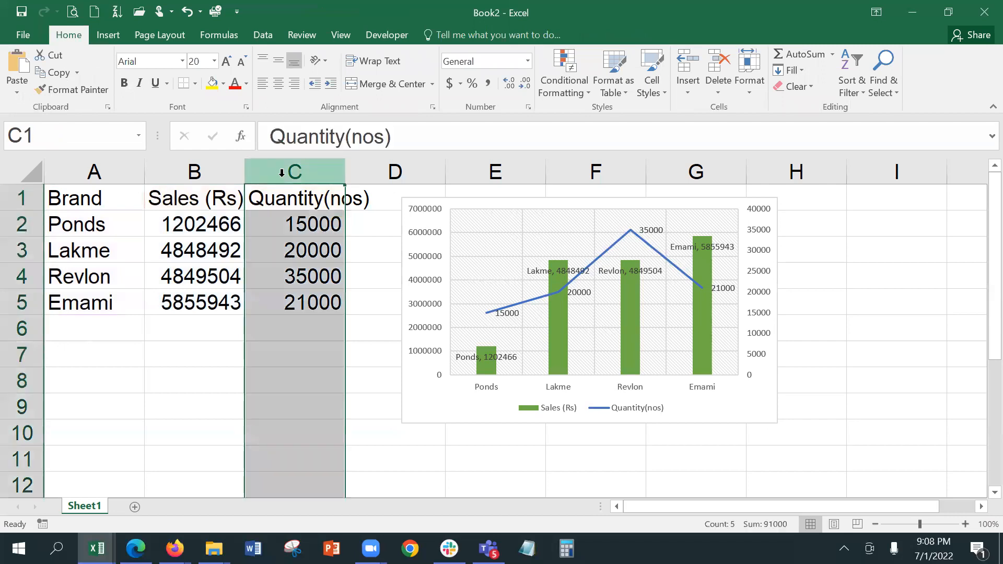
{"action": "left_click", "coordinate": [109, 35]}
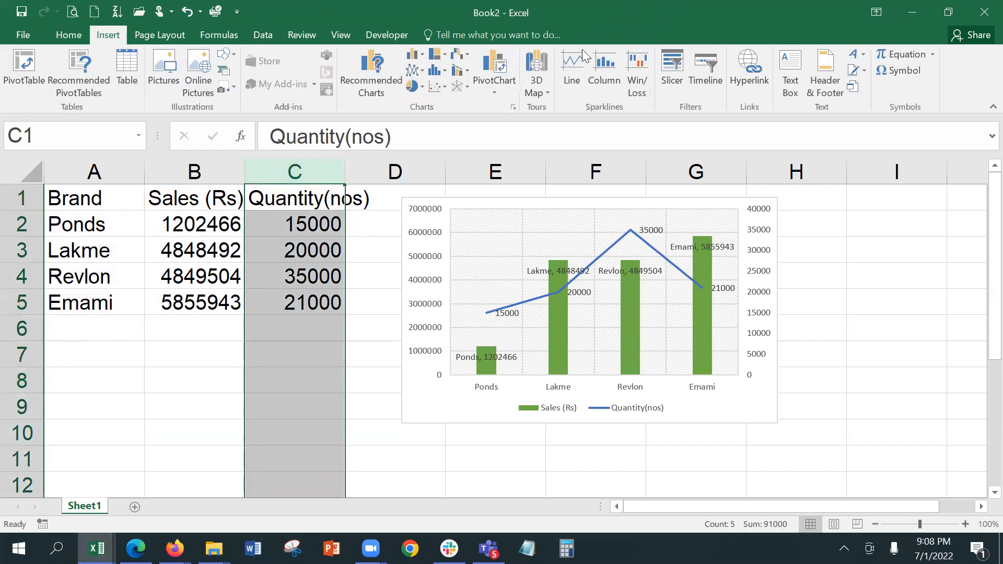
{"action": "left_click", "coordinate": [68, 35]}
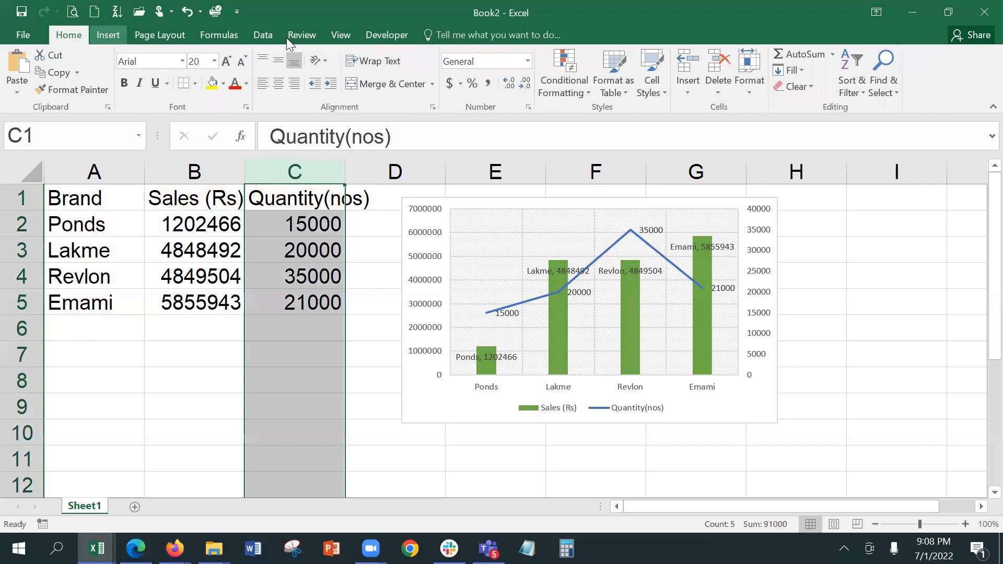
{"action": "left_click", "coordinate": [688, 58]}
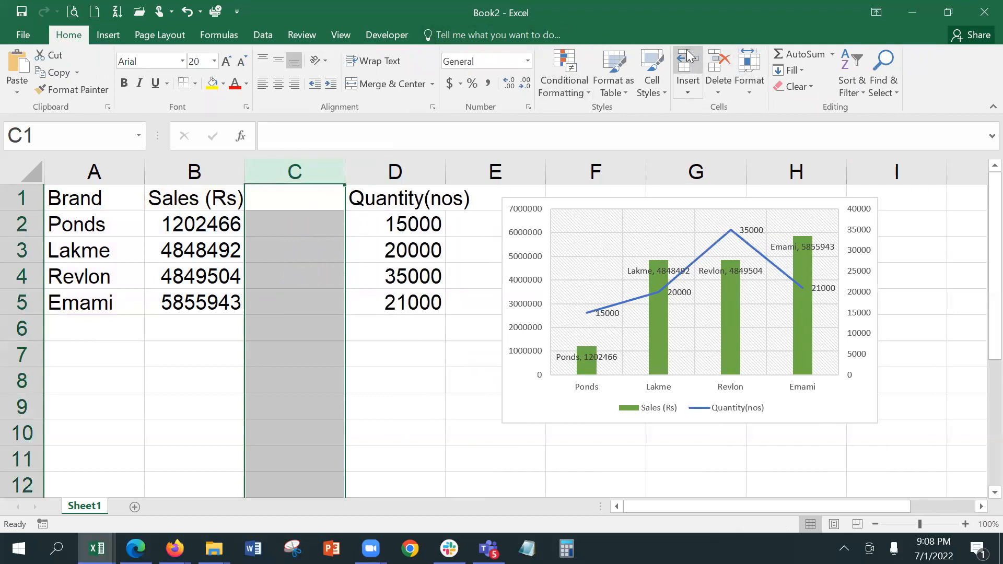
Enter the header "Target" in C1 of the blank column
{"action": "left_click", "coordinate": [268, 202]}
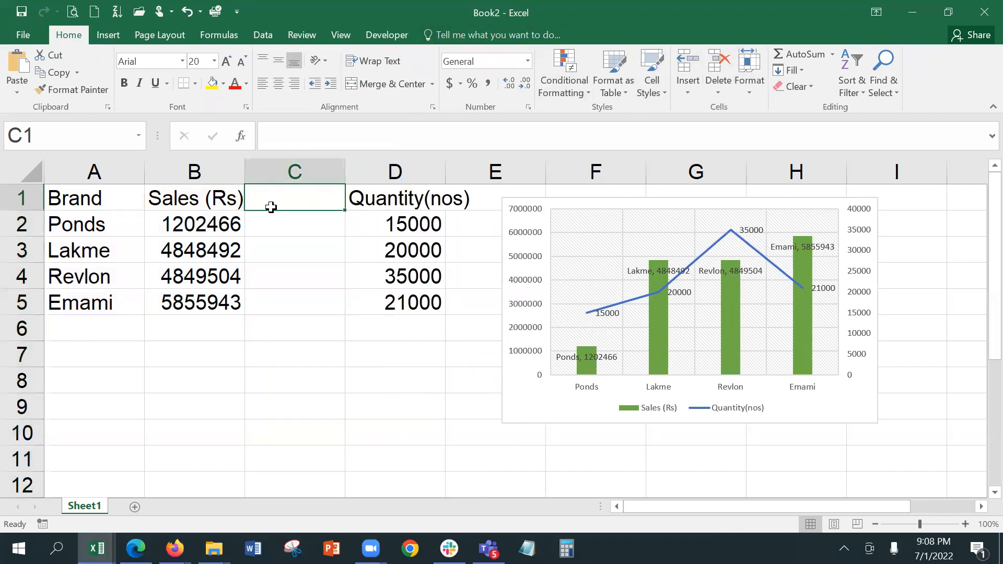
{"action": "type", "text": "Targ"}
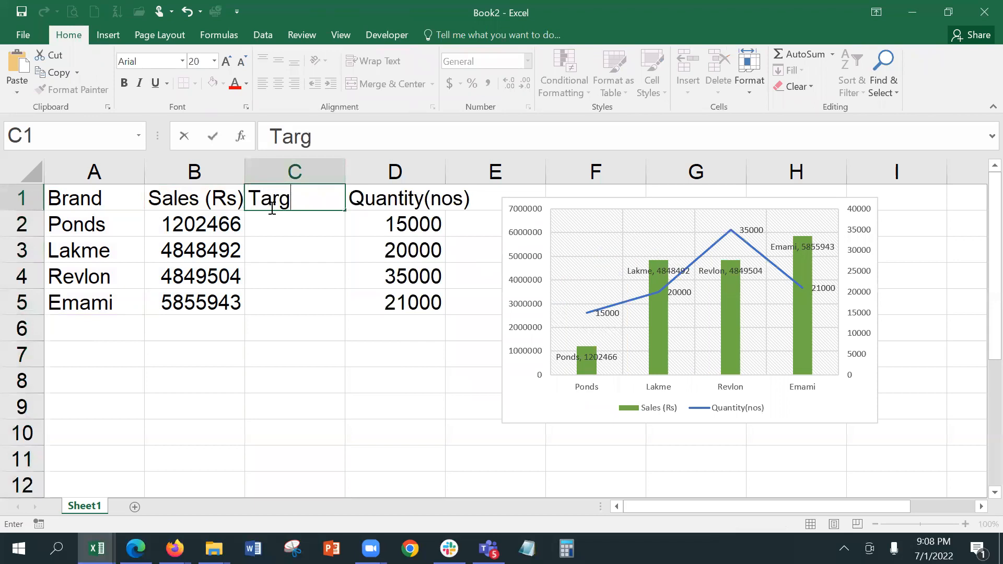
{"action": "type", "text": "et"}
{"action": "key", "text": "BackSpace"}
{"action": "type", "text": "et"}
{"action": "key", "text": "Return"}
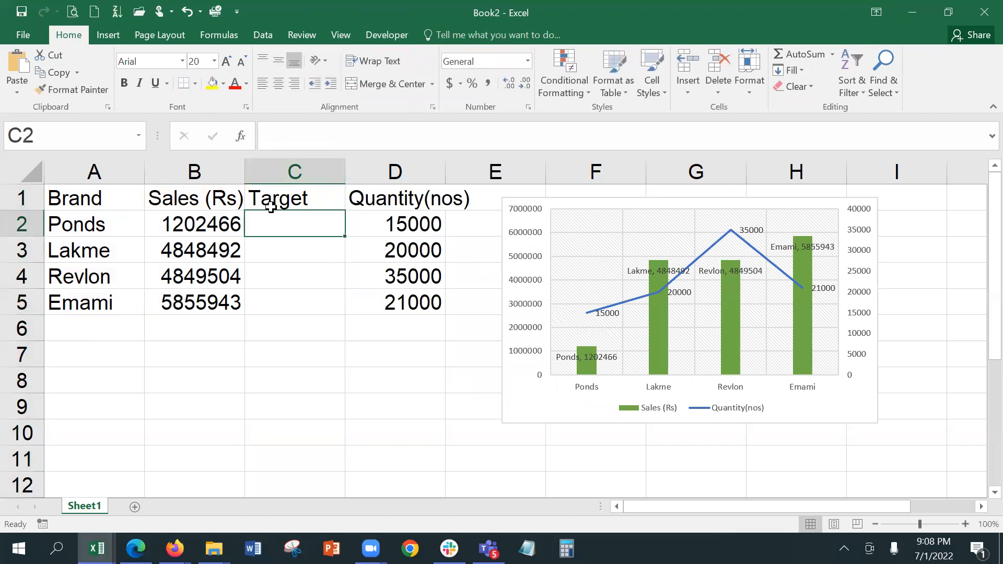
Enter the targets for Ponds and Lakme: 1200000 in C2 and 5000000 in C3
{"action": "type", "text": "120"}
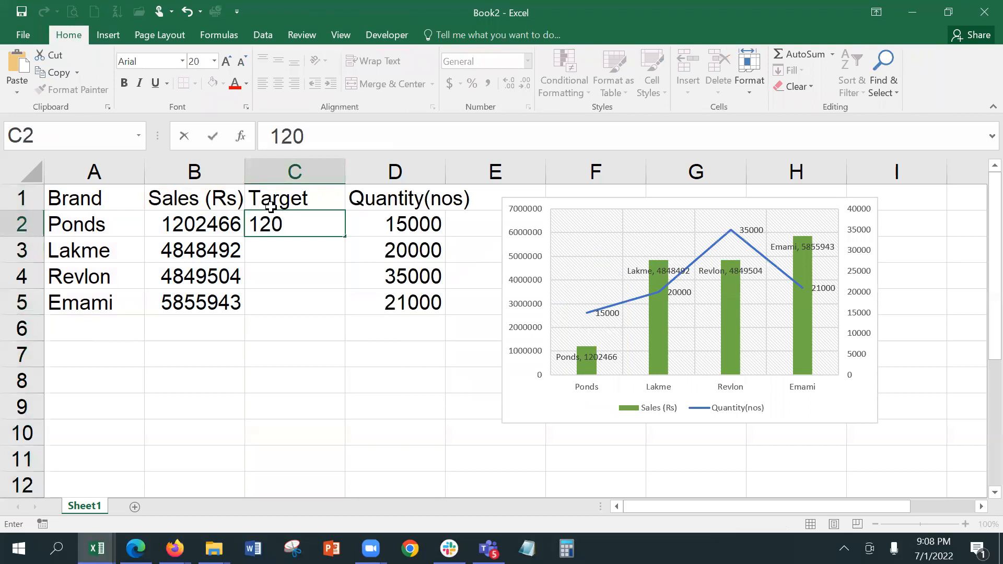
{"action": "type", "text": "0000"}
{"action": "key", "text": "Return"}
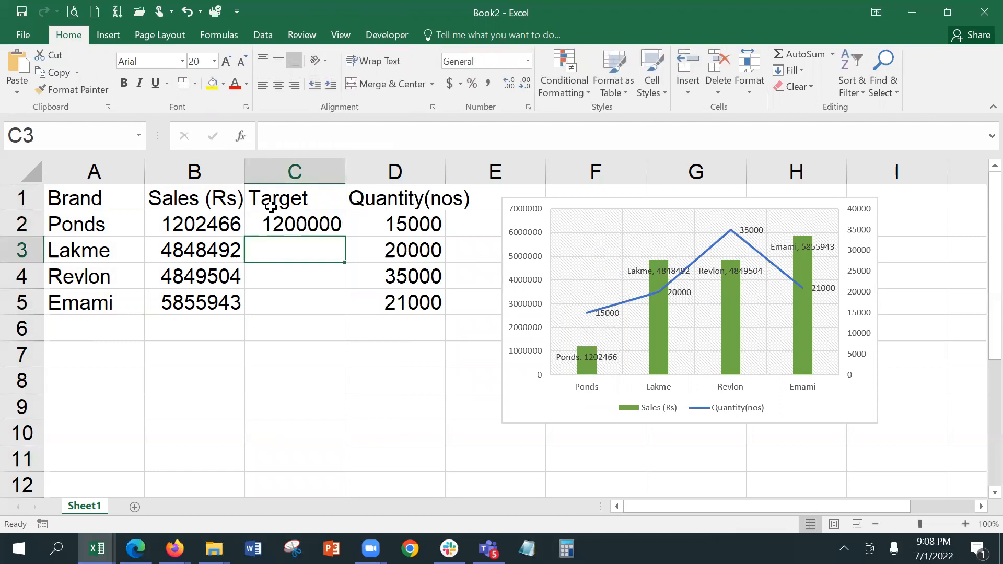
{"action": "type", "text": "5000"}
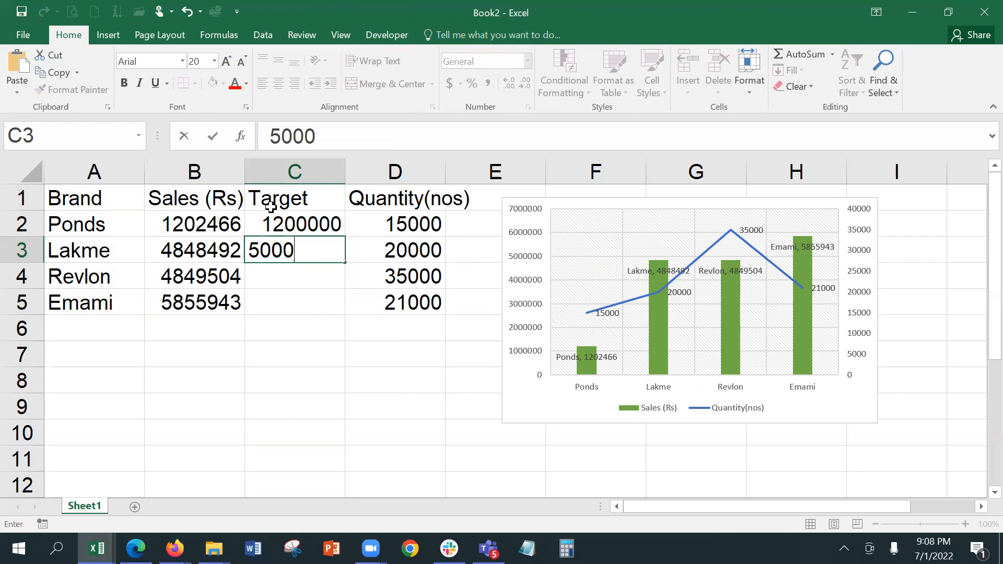
{"action": "type", "text": "000"}
{"action": "key", "text": "Return"}
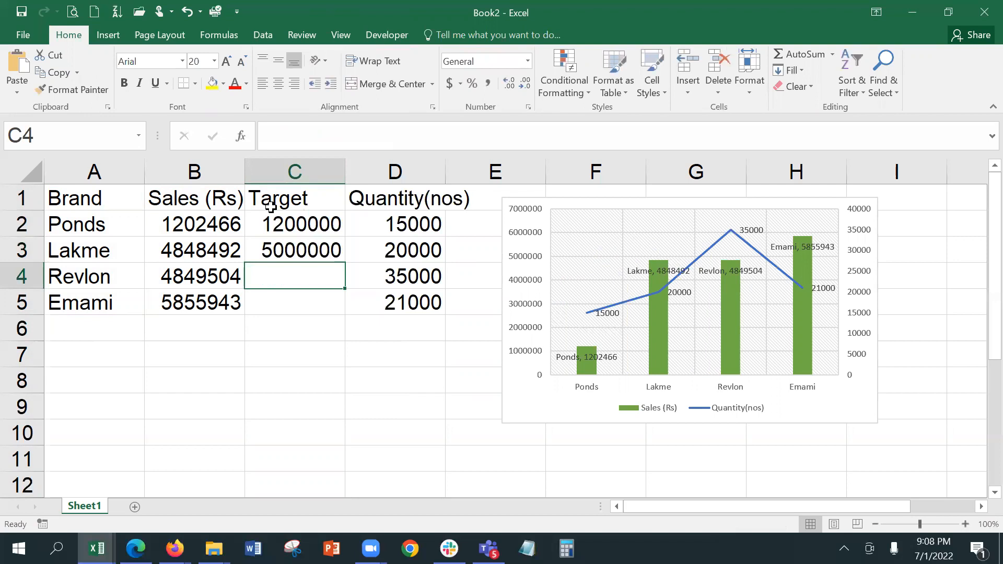
Enter the targets for Revlon and Emami: 45000000 in C4 and 6000000 in C5
{"action": "type", "text": "450"}
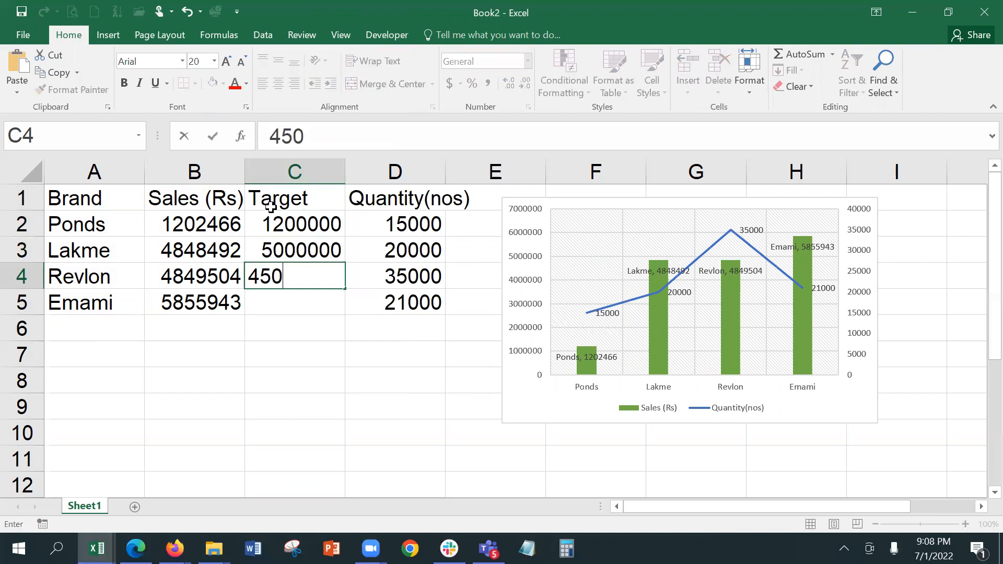
{"action": "type", "text": "00000"}
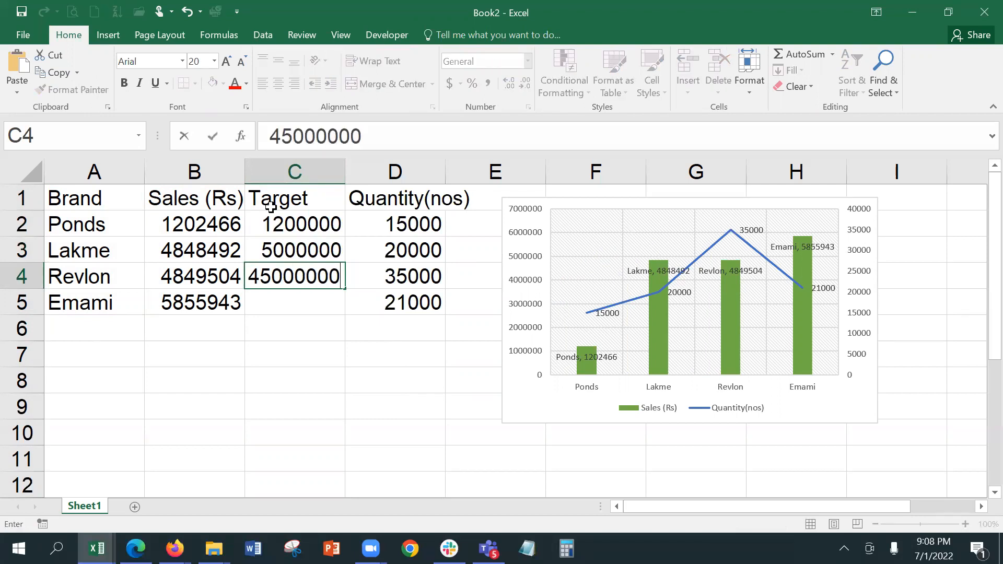
{"action": "key", "text": "Return"}
{"action": "type", "text": "600"}
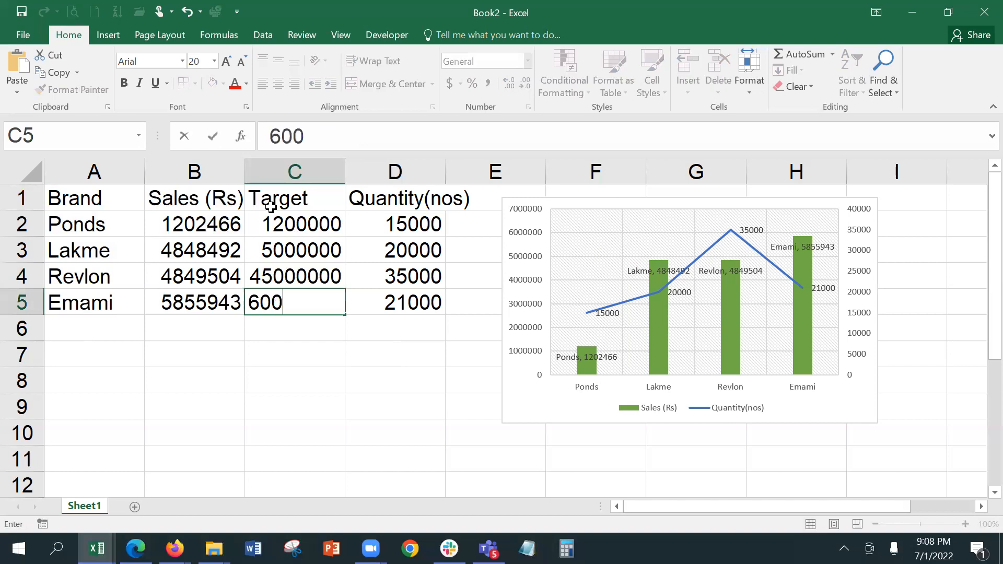
{"action": "type", "text": "0000"}
{"action": "key", "text": "Return"}
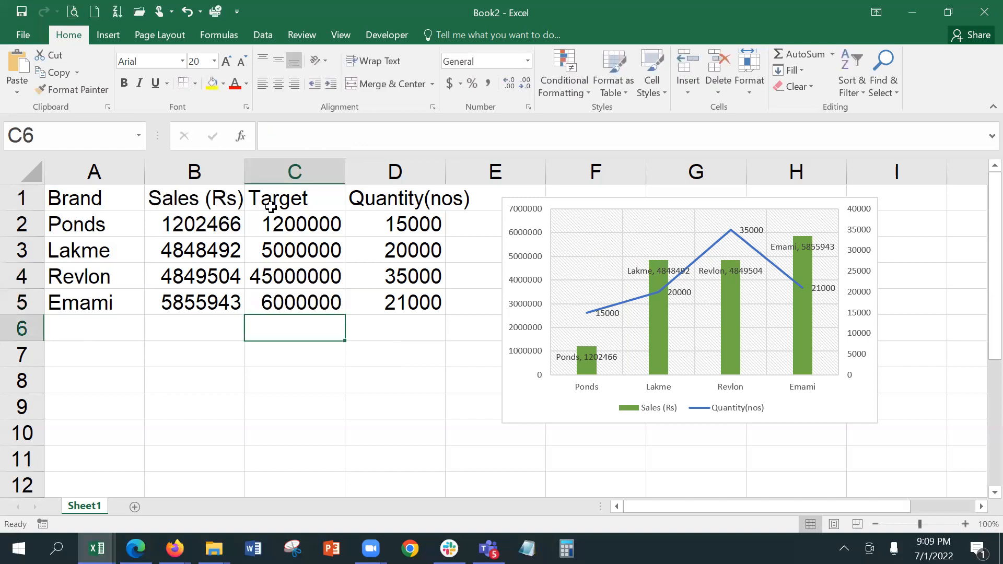
Correct Revlon's target in C4 to 4500000
{"action": "key", "text": "Up"}
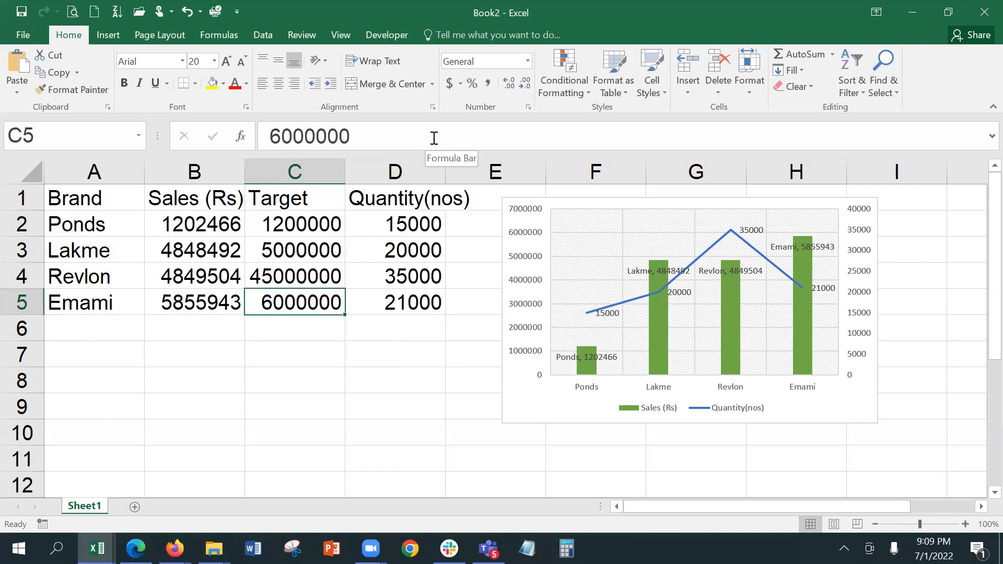
{"action": "key", "text": "Up"}
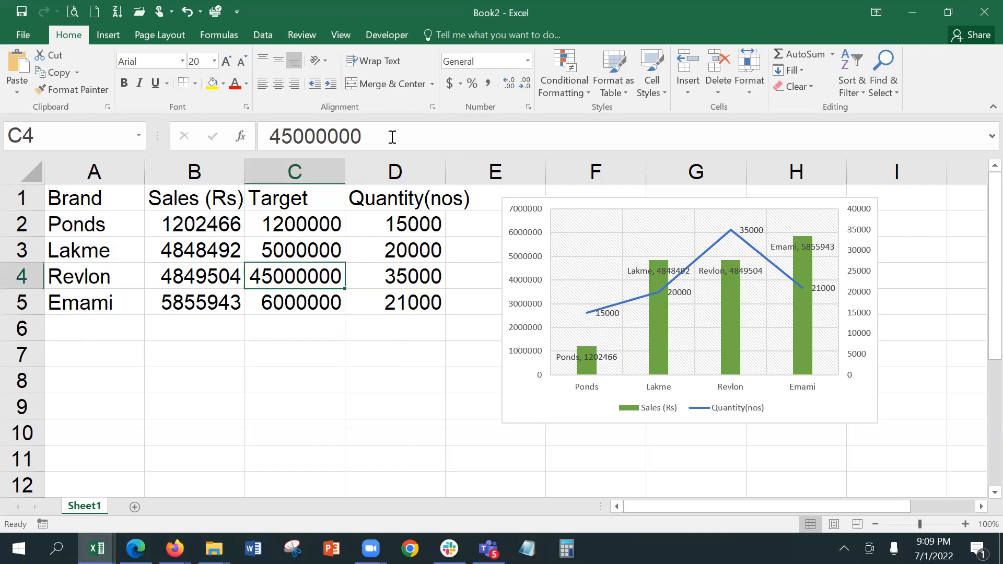
{"action": "left_click", "coordinate": [391, 136]}
{"action": "key", "text": "BackSpace"}
{"action": "key", "text": "Return"}
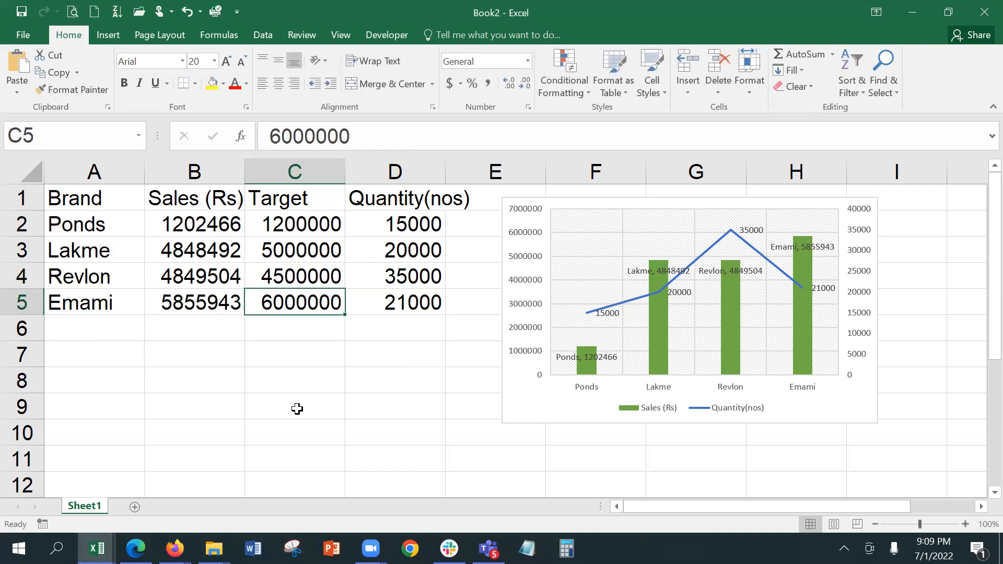
Add a data series to the chart, taking its name from the Target header in C1 and its values from C2:C5
{"action": "left_click", "coordinate": [539, 202]}
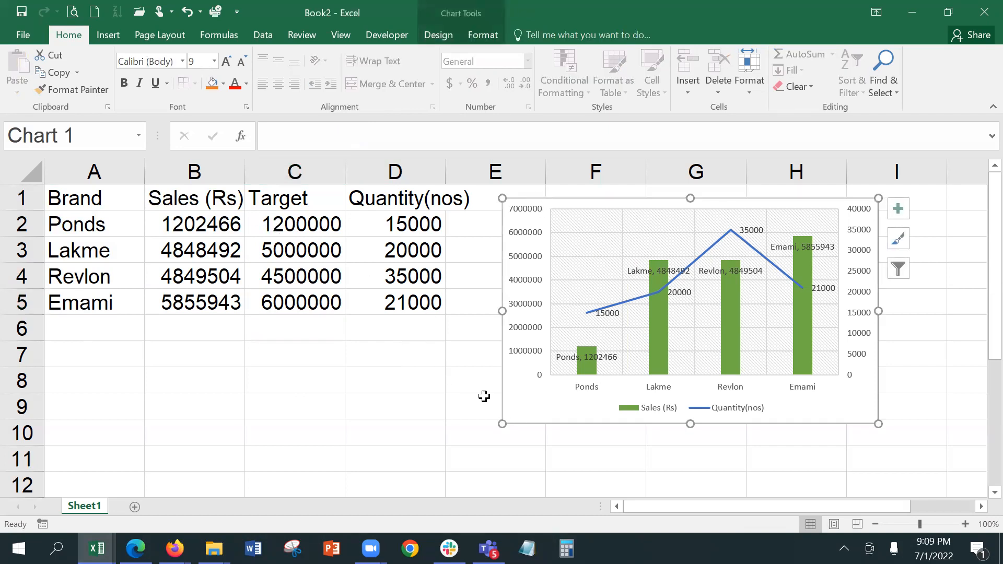
{"action": "left_click", "coordinate": [438, 37]}
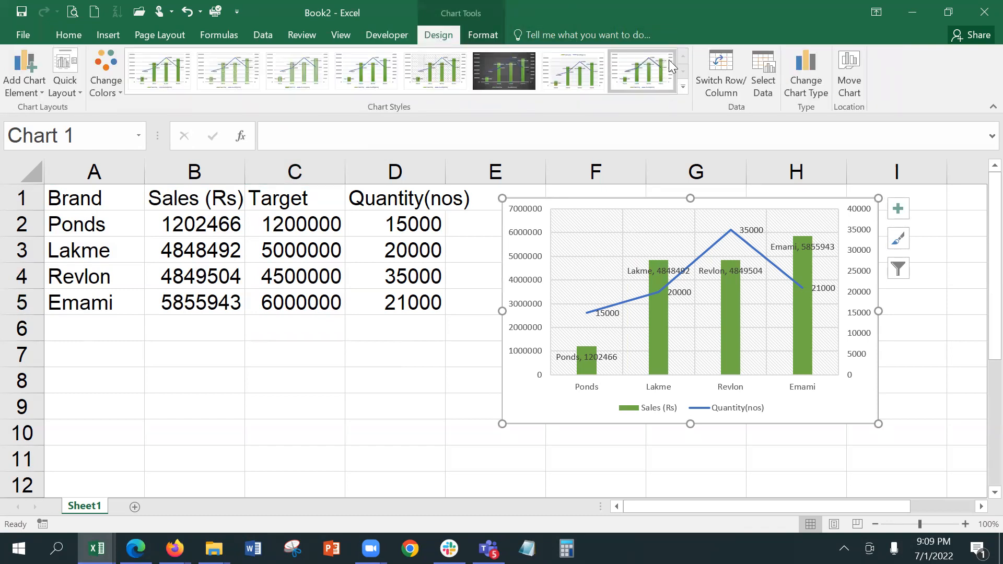
{"action": "left_click", "coordinate": [767, 64]}
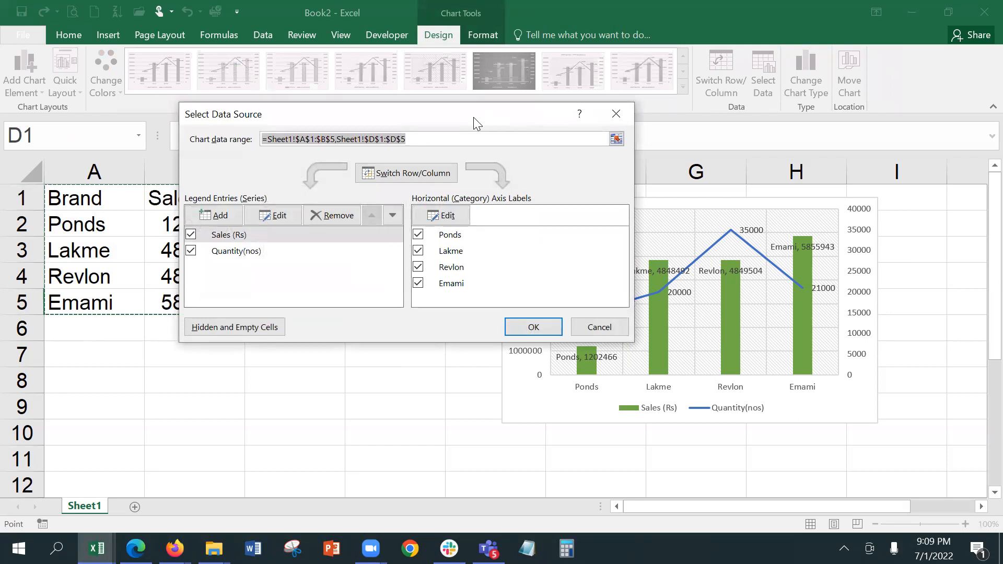
{"action": "left_click_drag", "start_coordinate": [475, 122], "coordinate": [540, 345]}
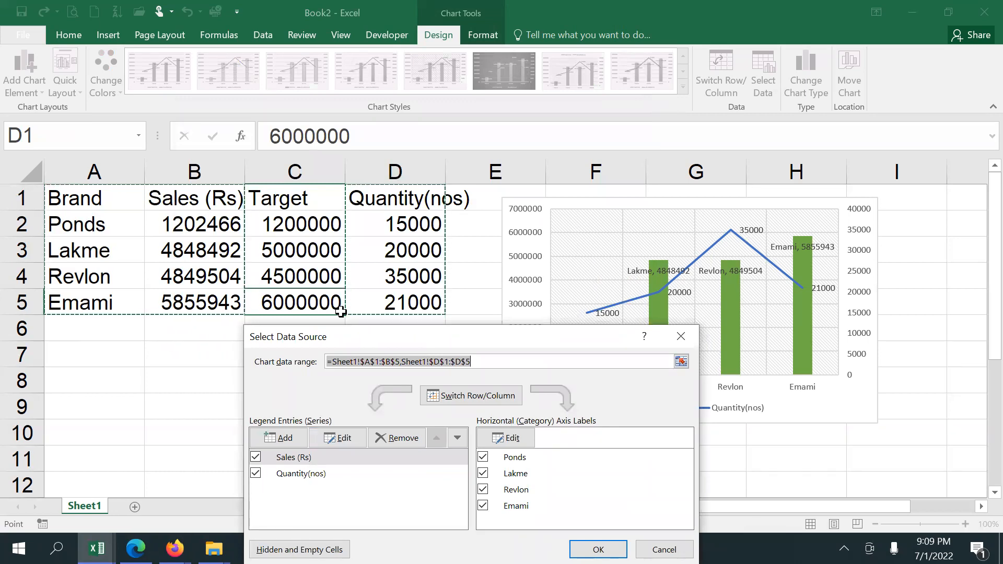
{"action": "left_click", "coordinate": [288, 442]}
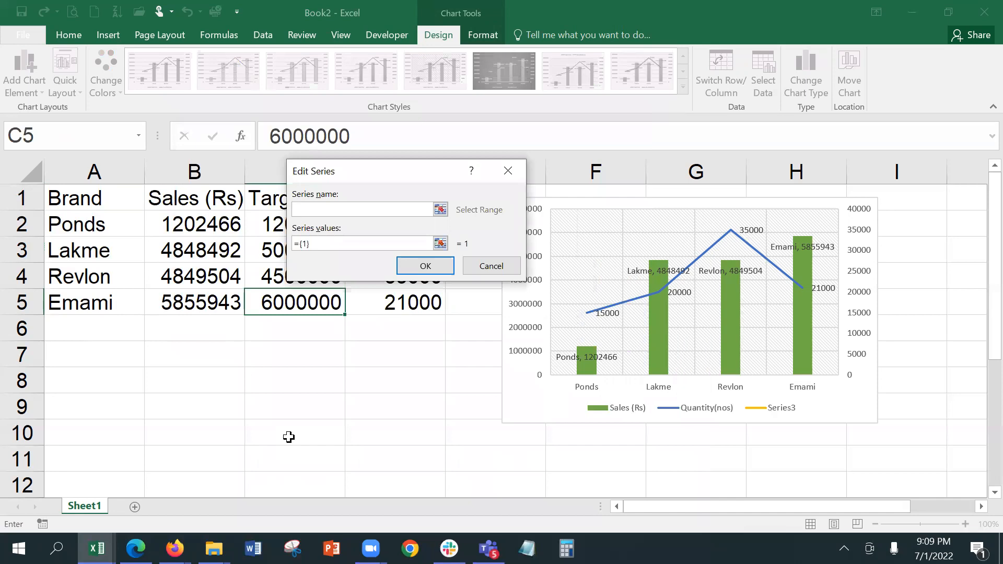
{"action": "left_click_drag", "start_coordinate": [386, 174], "coordinate": [505, 38]}
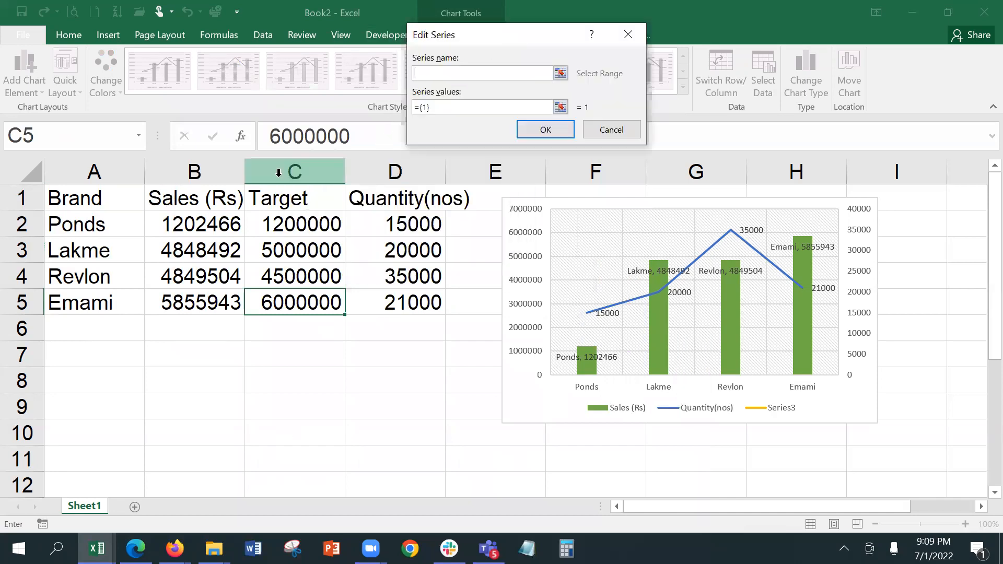
{"action": "left_click", "coordinate": [266, 199]}
{"action": "left_click", "coordinate": [439, 107]}
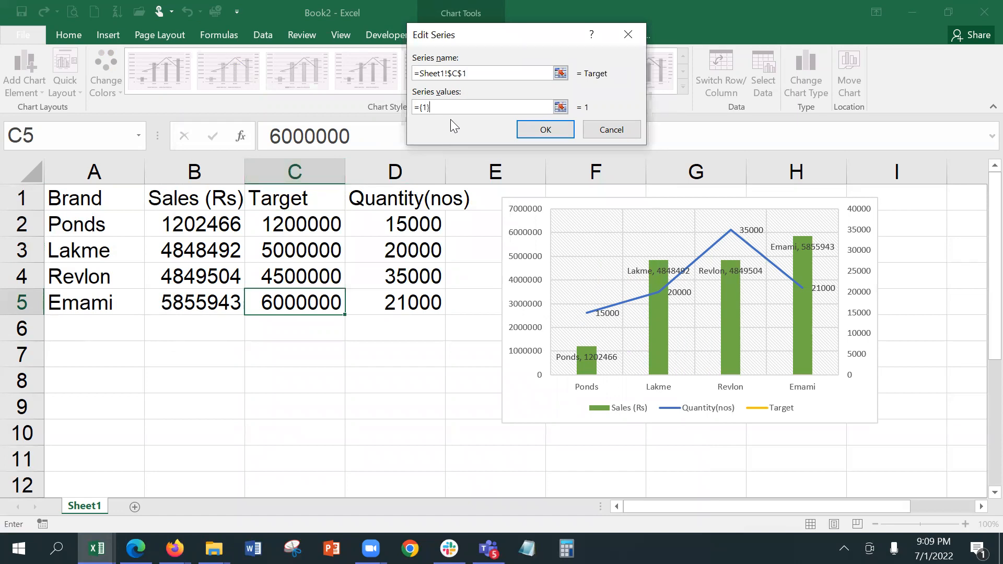
{"action": "left_click_drag", "start_coordinate": [303, 224], "coordinate": [303, 301]}
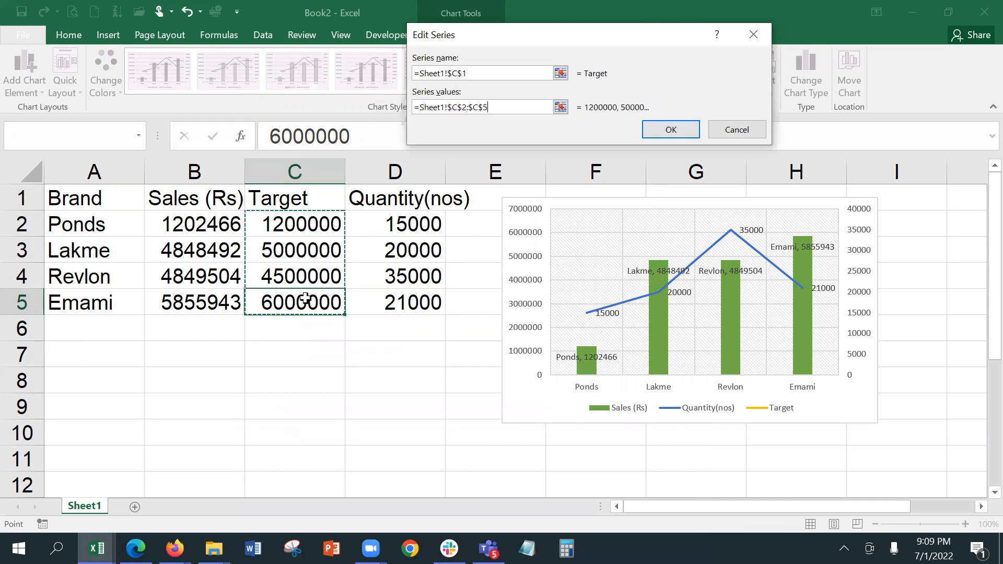
{"action": "left_click", "coordinate": [664, 131]}
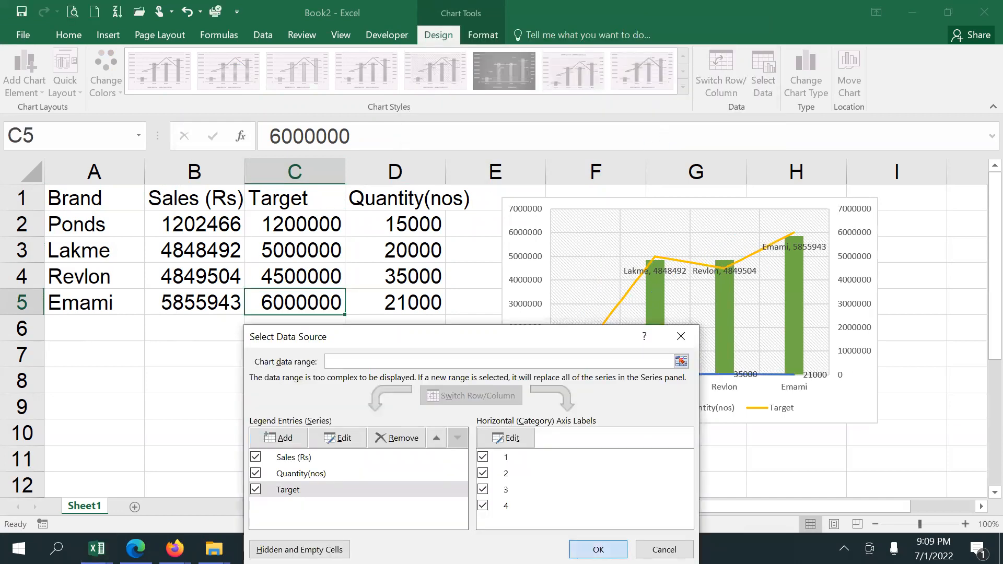
{"action": "left_click", "coordinate": [598, 550]}
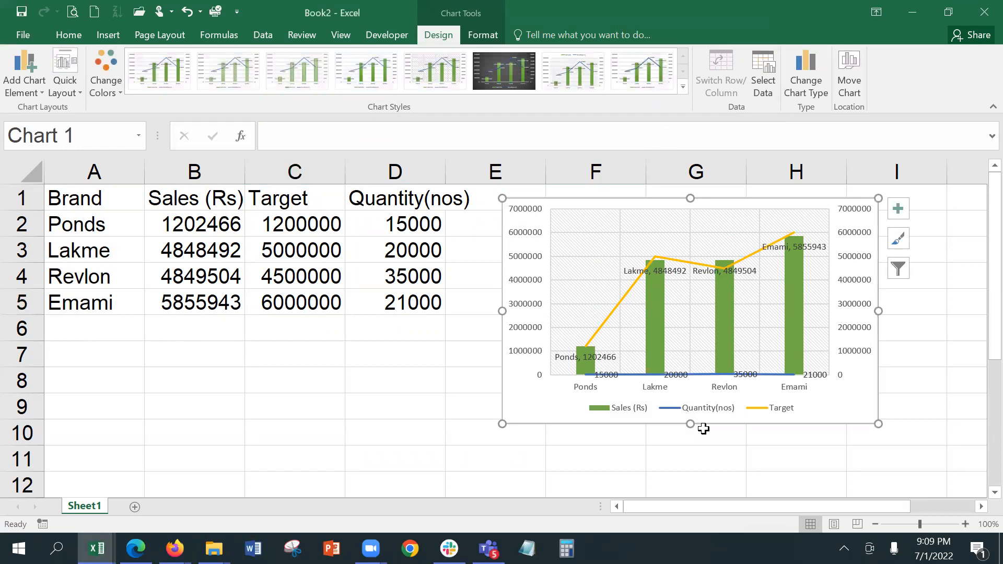
Change the chart's Target series to Clustered Column and take it off the secondary axis
{"action": "left_click", "coordinate": [303, 252]}
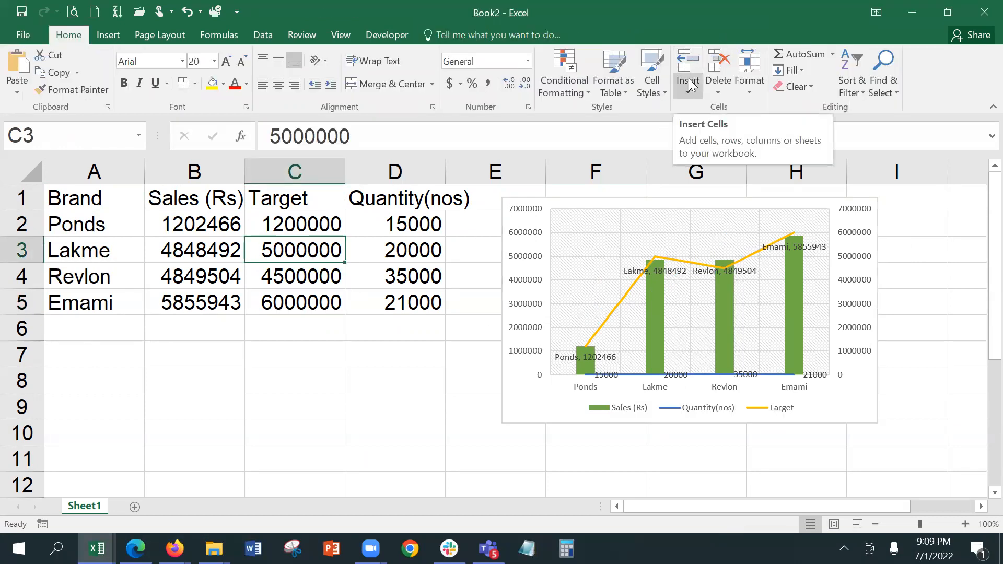
{"action": "left_click", "coordinate": [601, 203]}
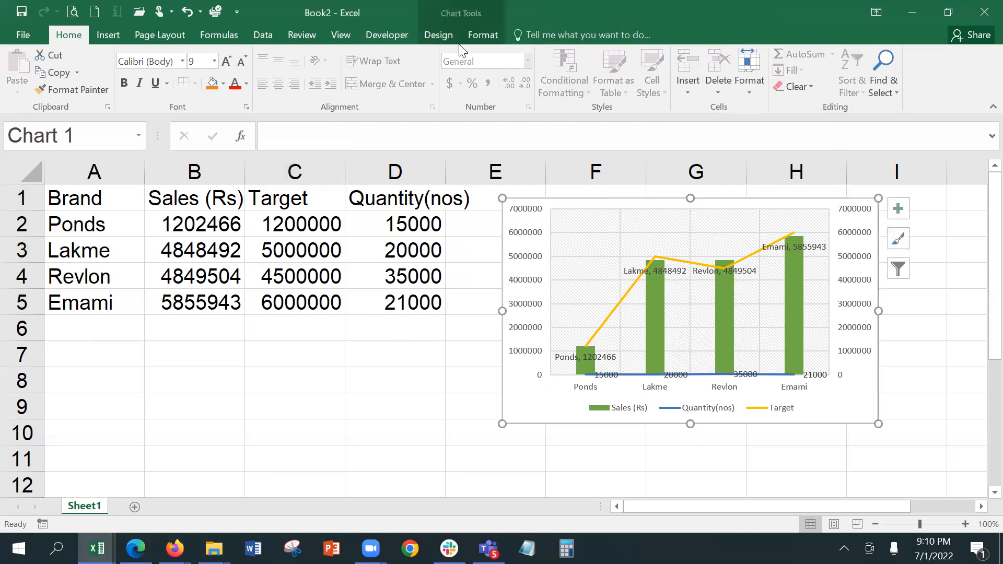
{"action": "left_click", "coordinate": [438, 35]}
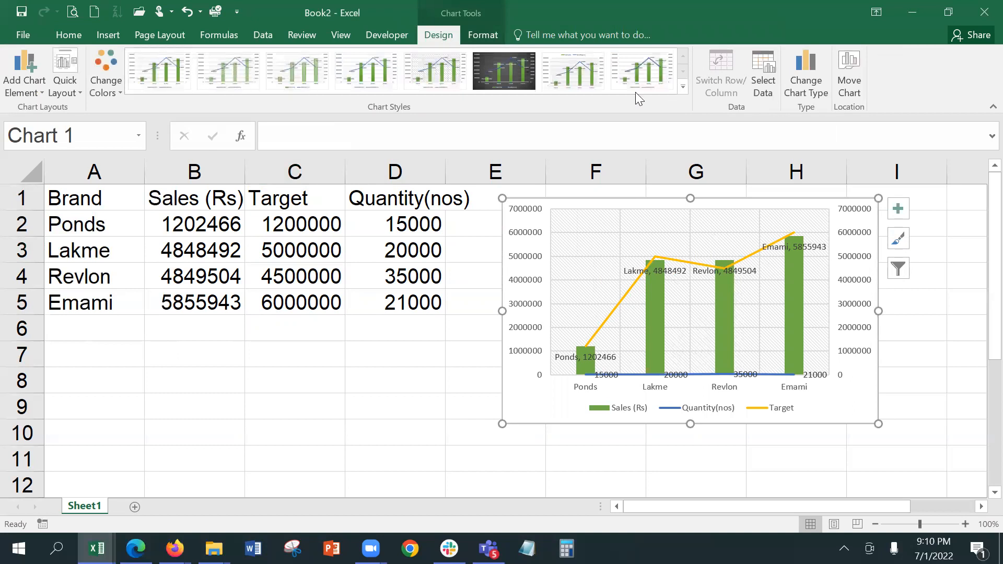
{"action": "left_click", "coordinate": [795, 76]}
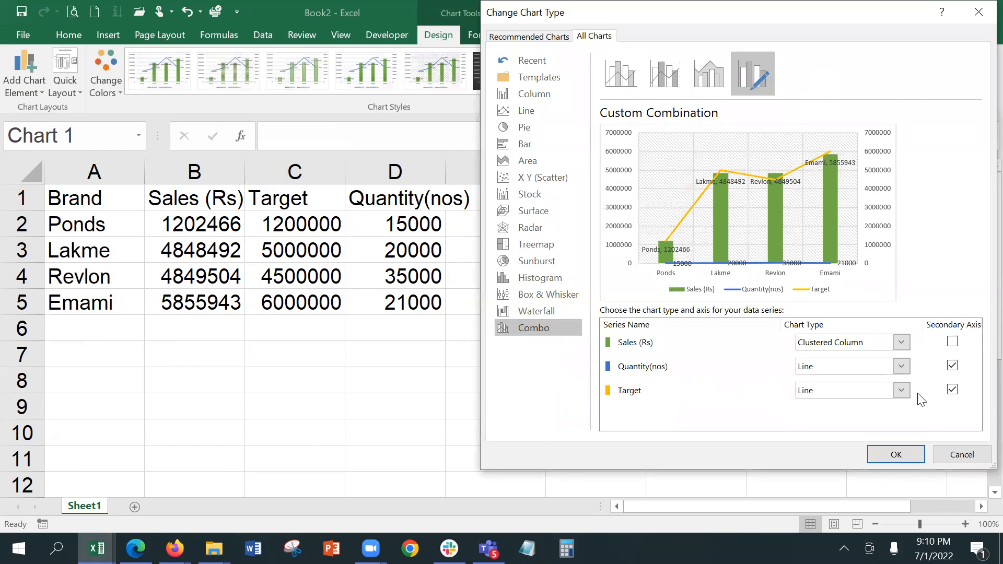
{"action": "left_click", "coordinate": [902, 390]}
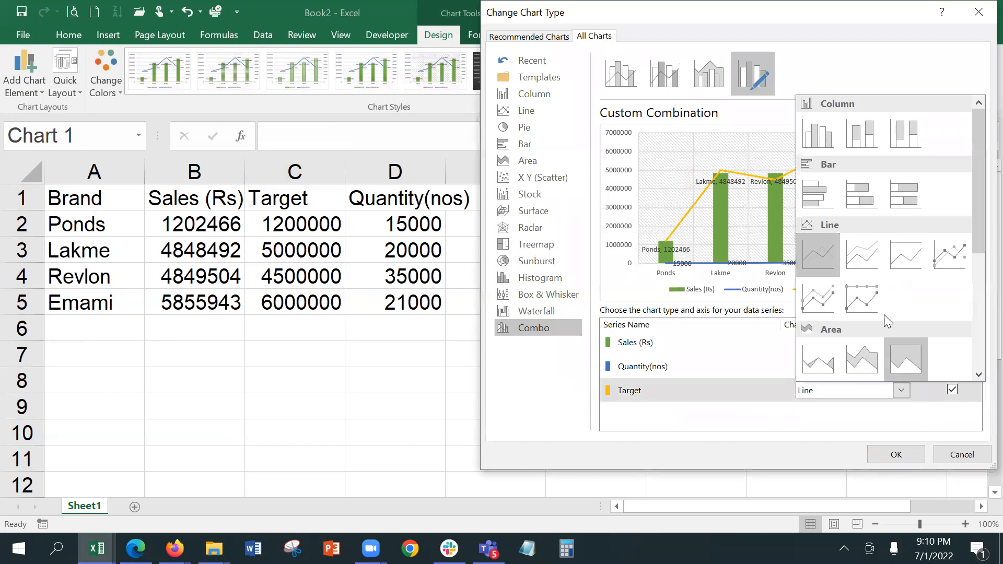
{"action": "left_click", "coordinate": [822, 143]}
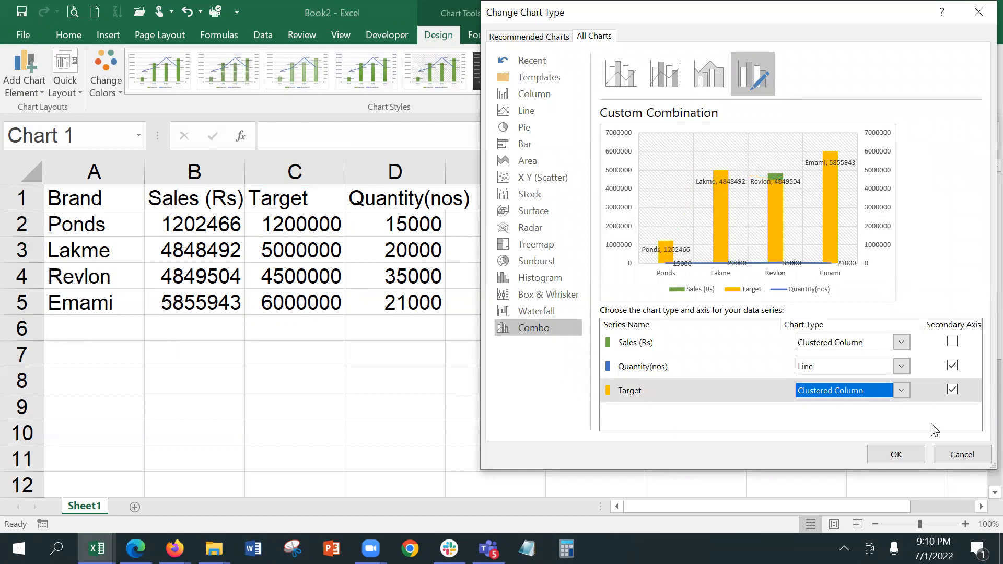
{"action": "left_click", "coordinate": [894, 393]}
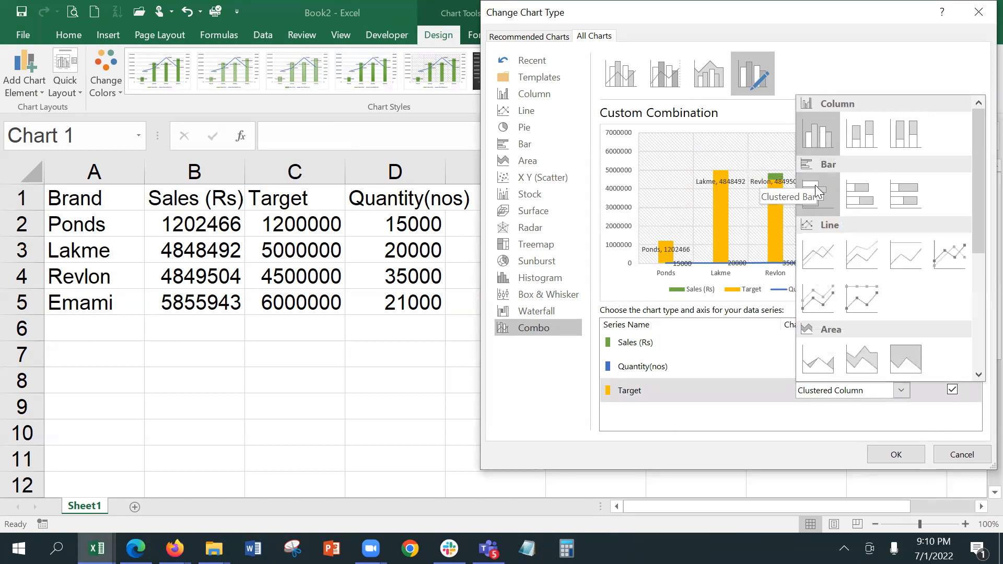
{"action": "left_click", "coordinate": [744, 427]}
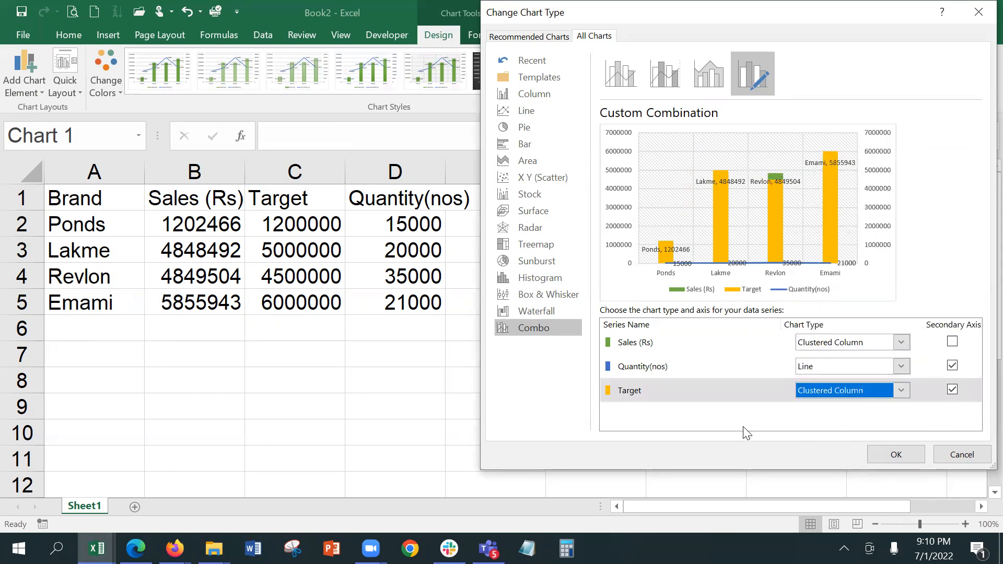
{"action": "left_click", "coordinate": [952, 390]}
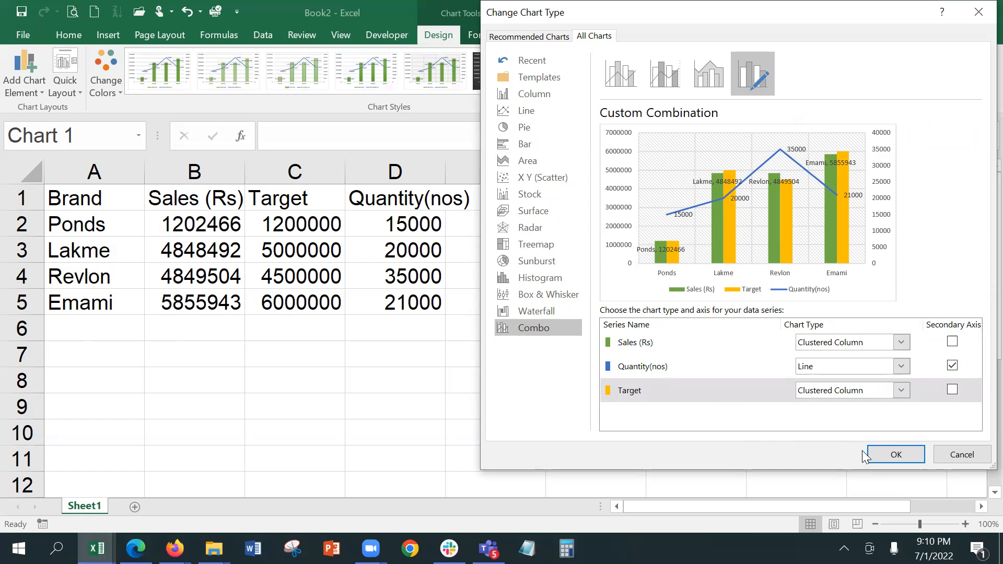
{"action": "left_click", "coordinate": [891, 455]}
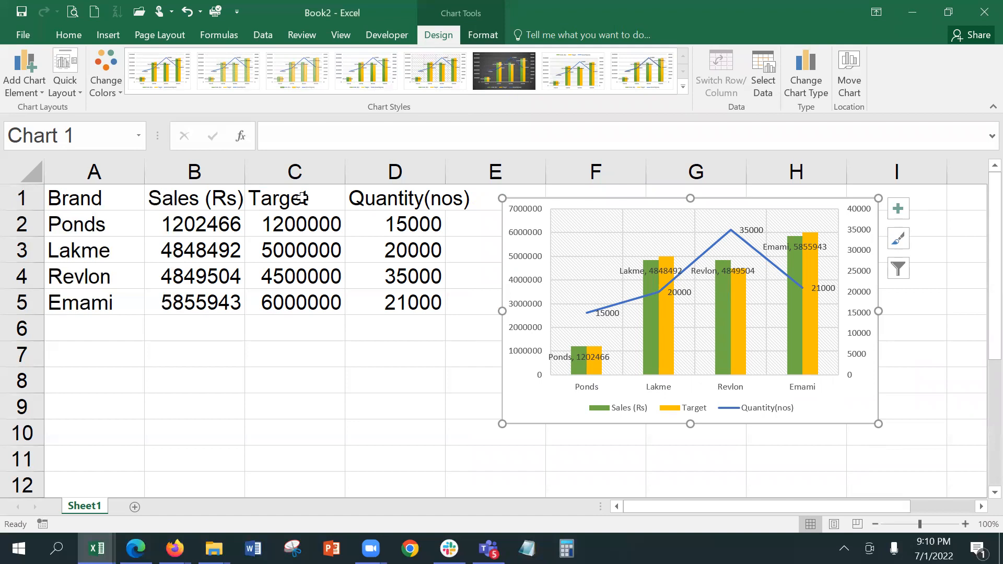
Autofit the widths of the Quantity(nos) and Sales (Rs) columns
{"action": "double_click", "coordinate": [446, 171]}
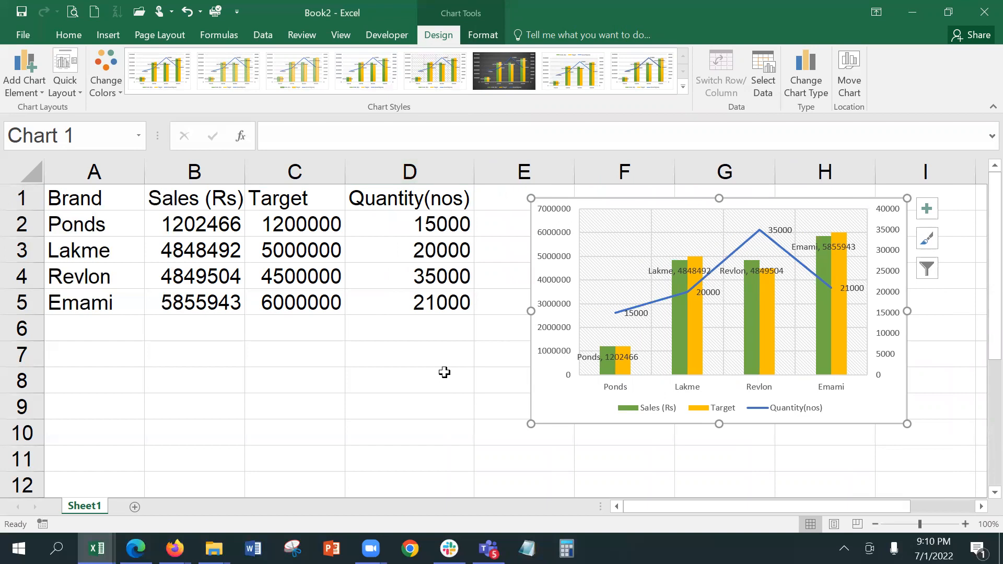
{"action": "double_click", "coordinate": [241, 171]}
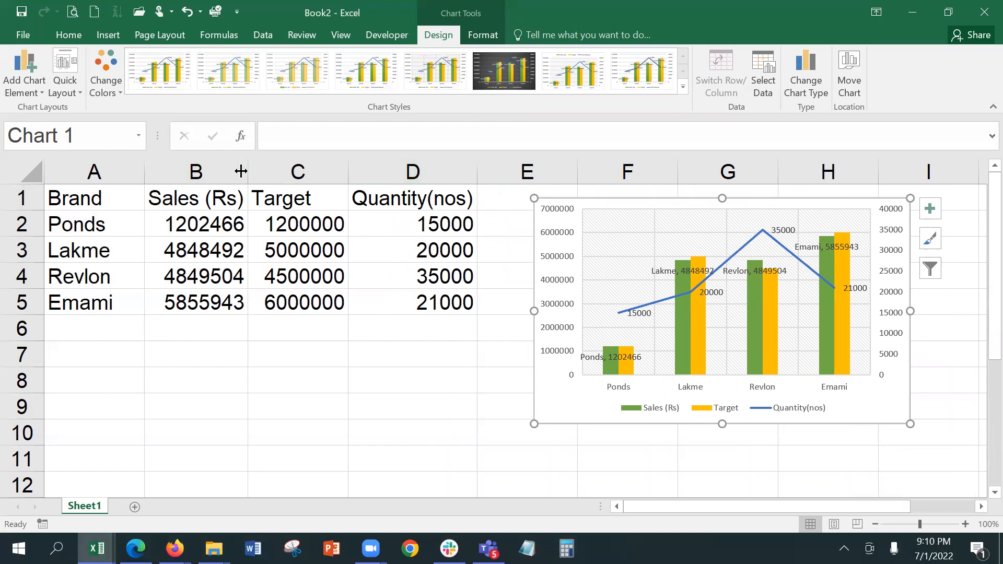
{"action": "left_click", "coordinate": [367, 354]}
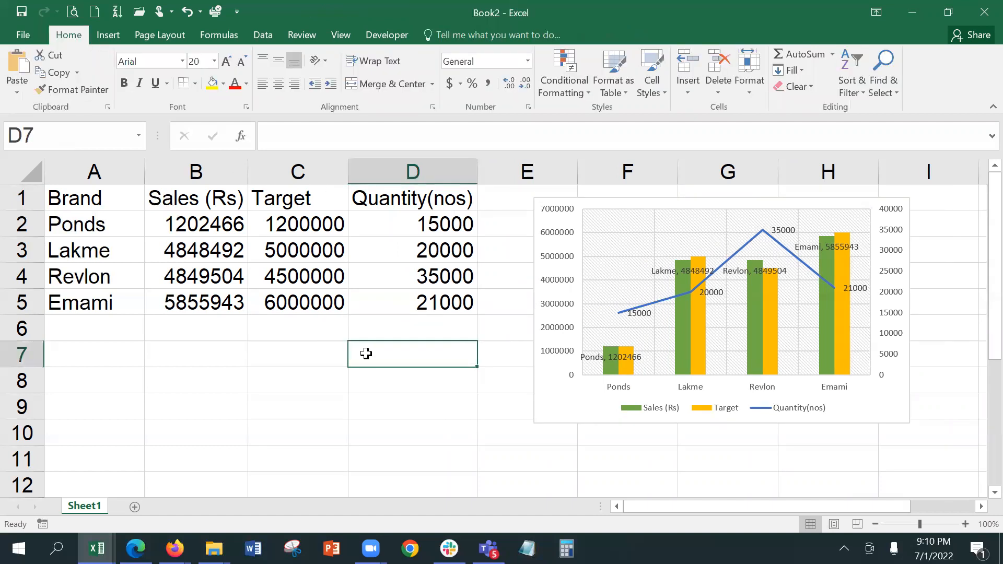
Undo both column width changes and the chart type change of the Target series
{"action": "key", "text": "ctrl+z"}
{"action": "key", "text": "ctrl+z"}
{"action": "key", "text": "ctrl+z"}
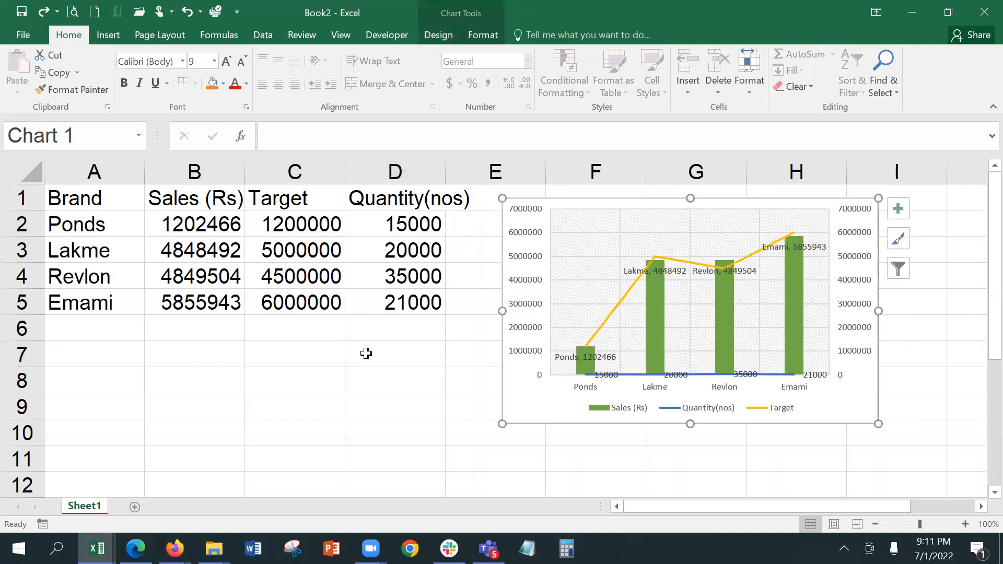
Undo the addition of the Target series to the original chart, restoring the Target entries 6000000 in C5 and 4500000 in C4
{"action": "key", "text": "ctrl+z"}
{"action": "key", "text": "ctrl+z"}
{"action": "key", "text": "ctrl+z"}
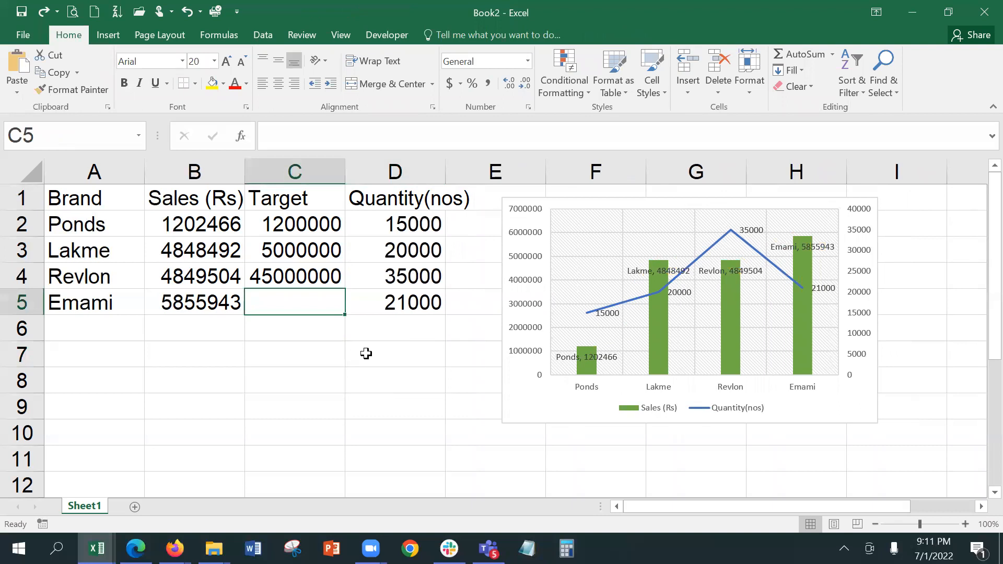
{"action": "key", "text": "ctrl+y"}
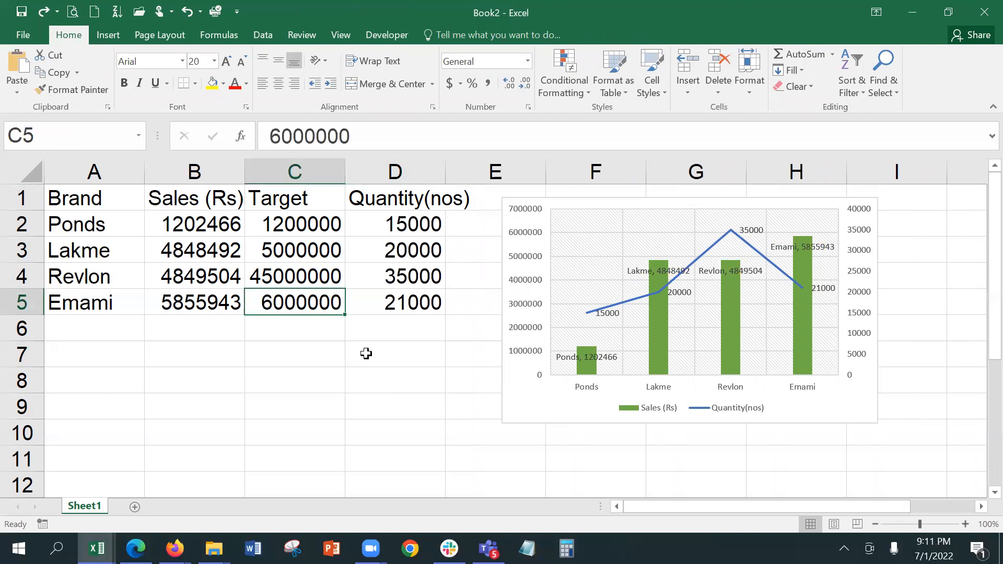
{"action": "key", "text": "ctrl+y"}
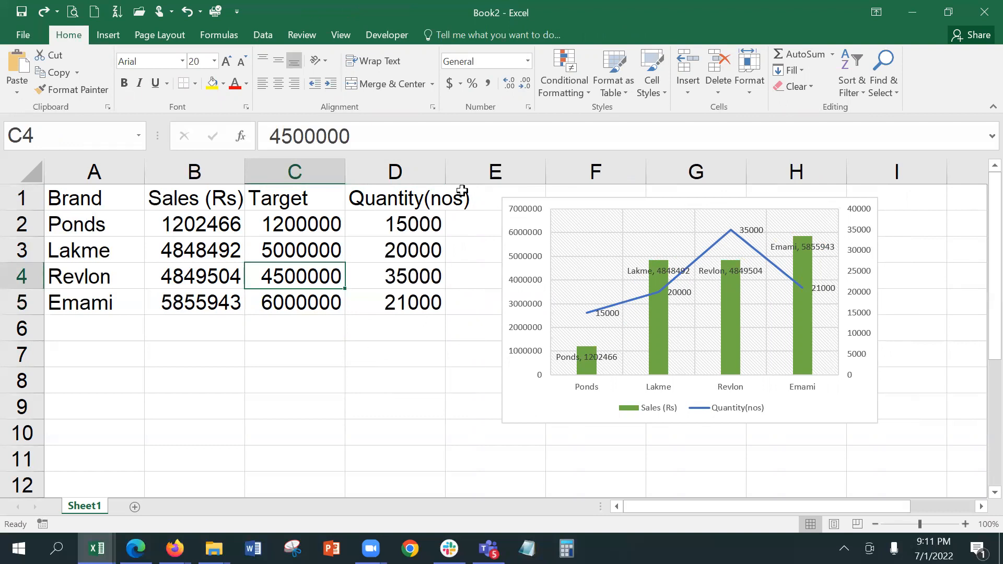
{"action": "left_click", "coordinate": [514, 200]}
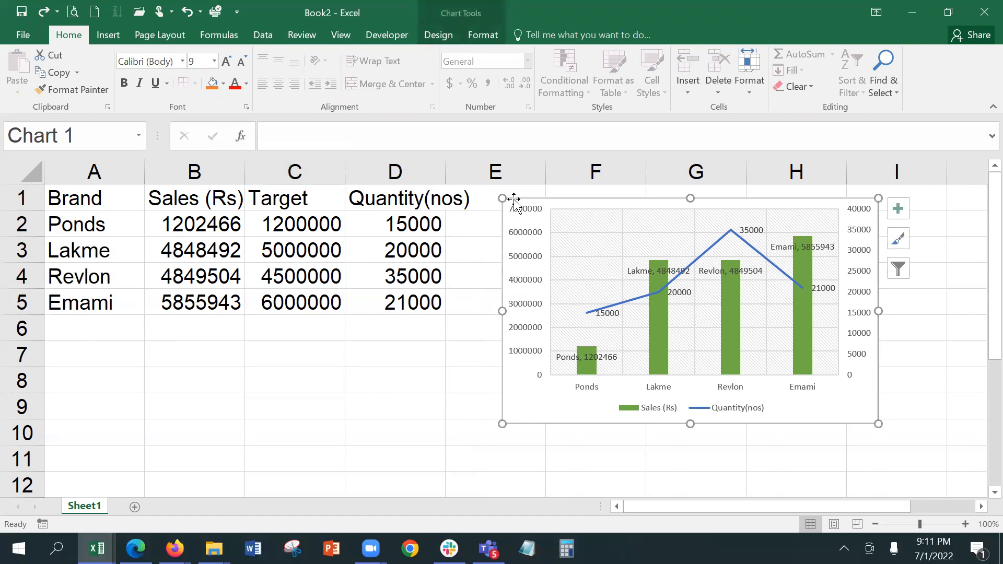
{"action": "left_click", "coordinate": [115, 380]}
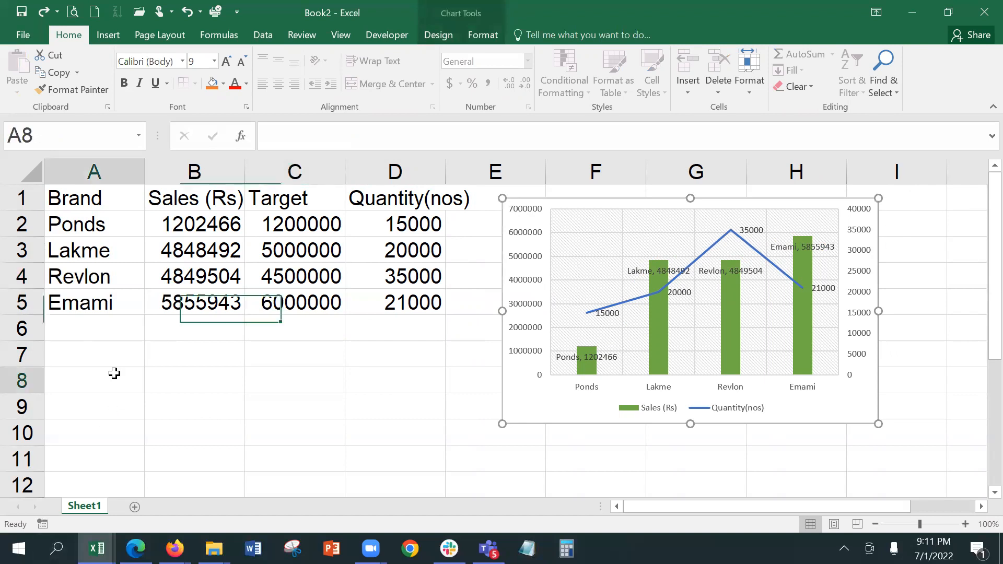
Insert a combo chart from A1:D5 with Sales (Rs) and Target as clustered columns and Quantity(nos) as a secondary-axis line
{"action": "left_click_drag", "start_coordinate": [70, 200], "coordinate": [419, 297]}
{"action": "left_click", "coordinate": [108, 33]}
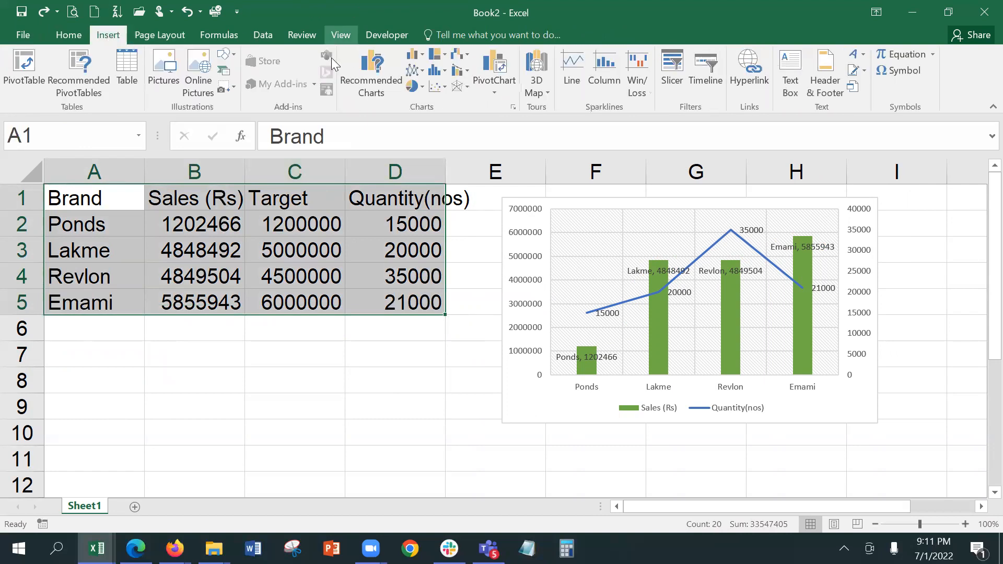
{"action": "left_click", "coordinate": [362, 88]}
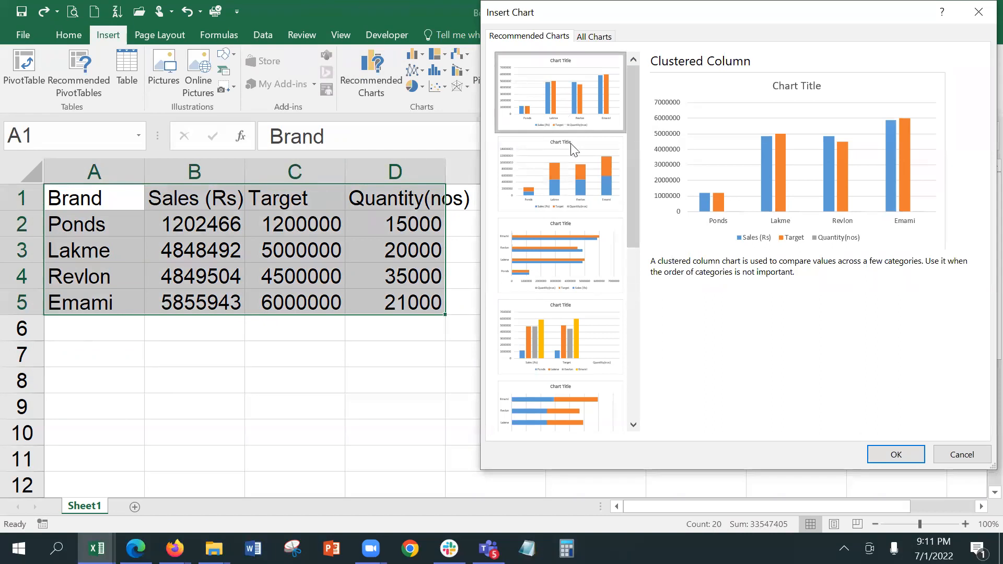
{"action": "left_click_drag", "start_coordinate": [636, 197], "coordinate": [656, 433]}
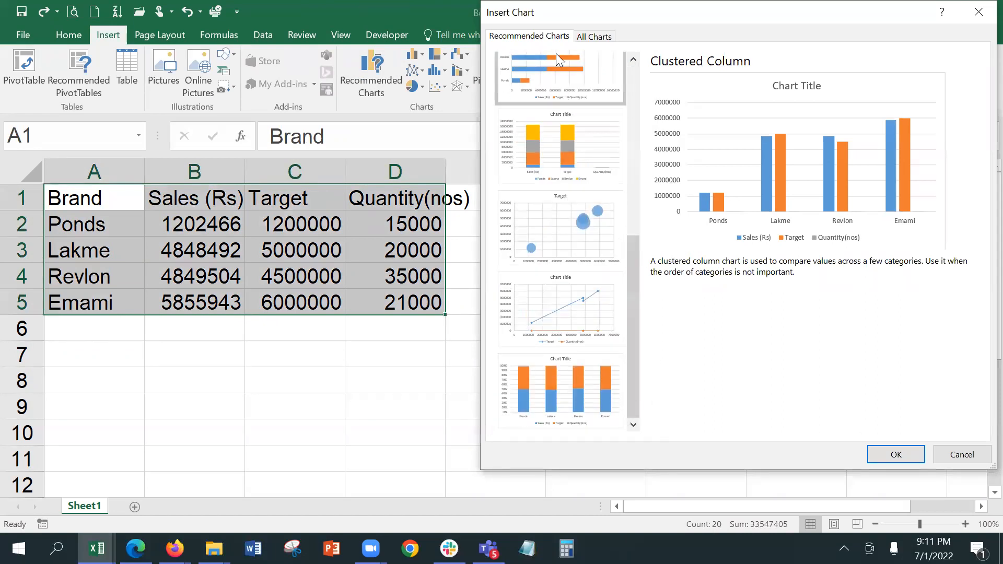
{"action": "left_click", "coordinate": [593, 38]}
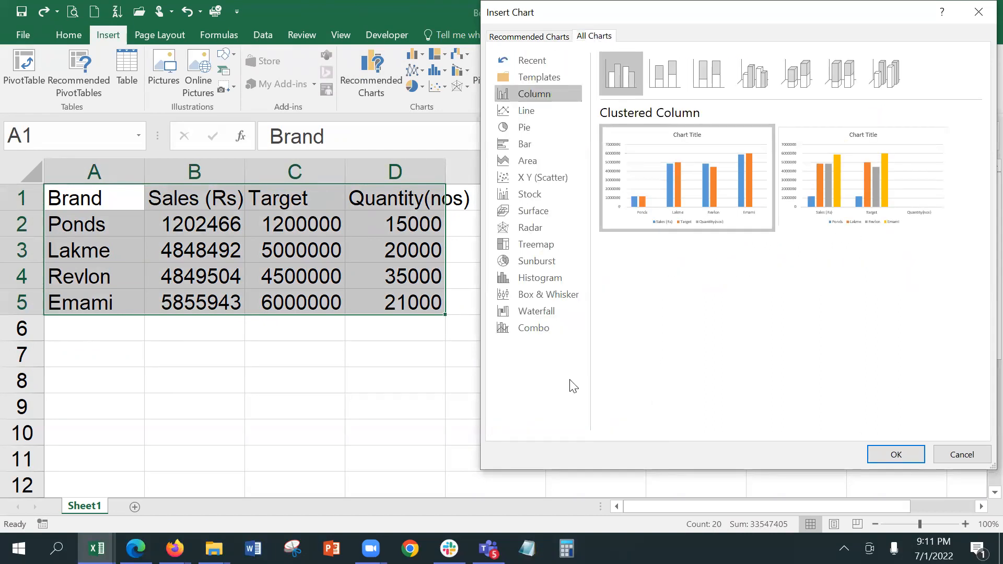
{"action": "left_click", "coordinate": [557, 329]}
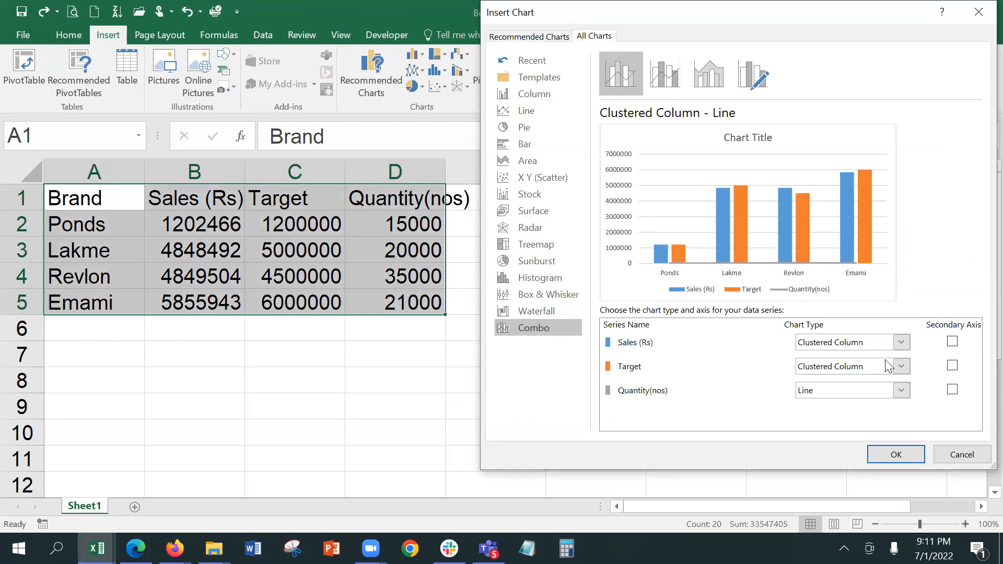
{"action": "left_click", "coordinate": [961, 391]}
{"action": "left_click", "coordinate": [959, 391]}
{"action": "left_click", "coordinate": [892, 453]}
Move the new combo chart directly below the data table, starting around row 6 and slightly inside column A
{"action": "left_click_drag", "start_coordinate": [580, 252], "coordinate": [218, 325]}
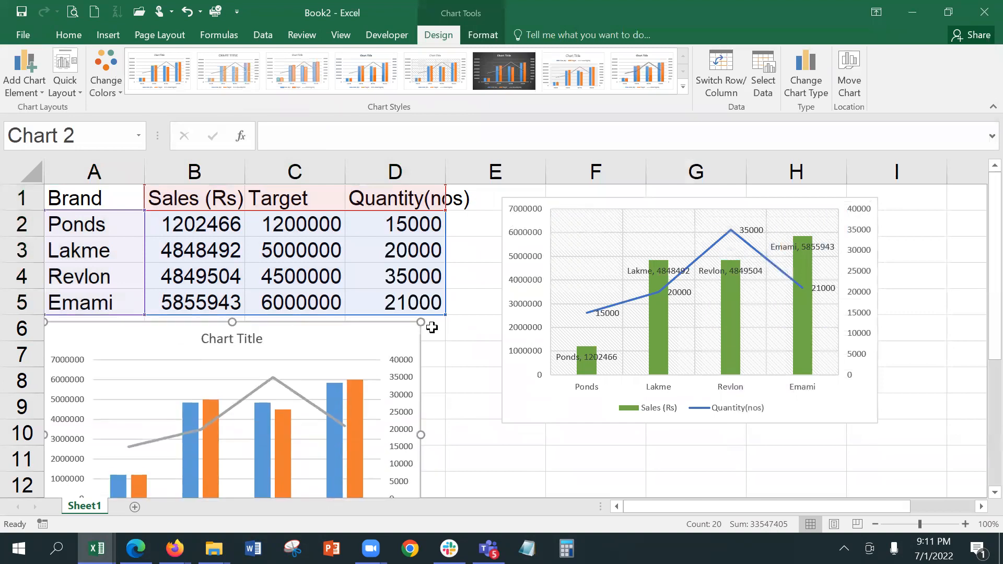
{"action": "scroll", "coordinate": [430, 327], "scroll_direction": "down", "scroll_amount": 3}
{"action": "scroll", "coordinate": [430, 327], "scroll_direction": "up", "scroll_amount": 2}
{"action": "scroll", "coordinate": [430, 322], "scroll_direction": "down", "scroll_amount": 1}
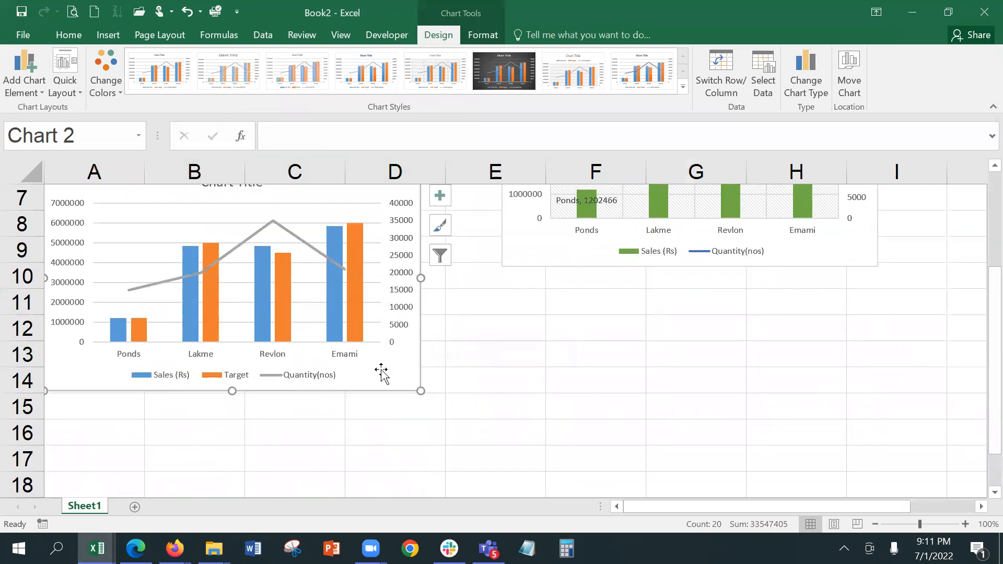
{"action": "scroll", "coordinate": [309, 278], "scroll_direction": "up", "scroll_amount": 1}
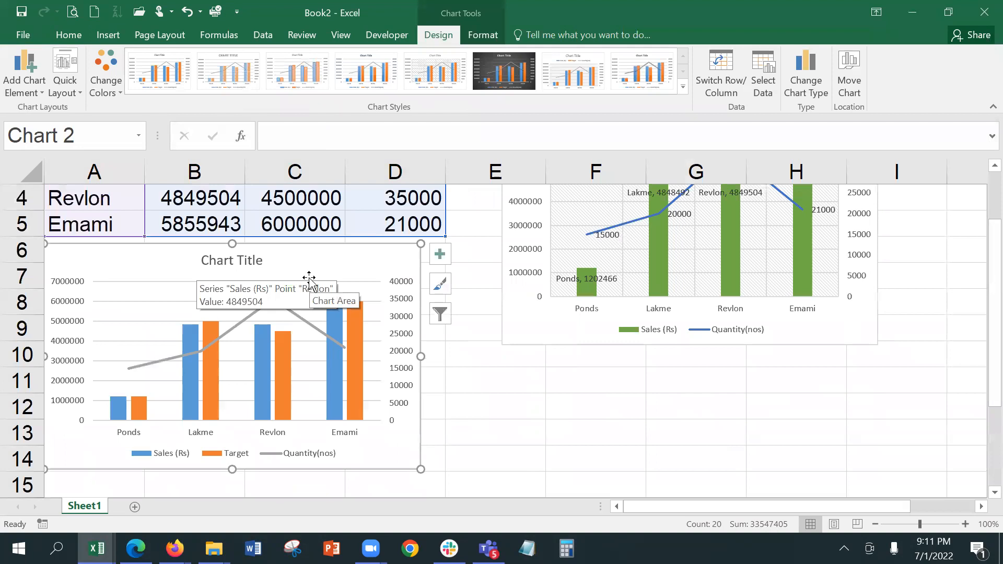
{"action": "left_click_drag", "start_coordinate": [297, 241], "coordinate": [315, 244]}
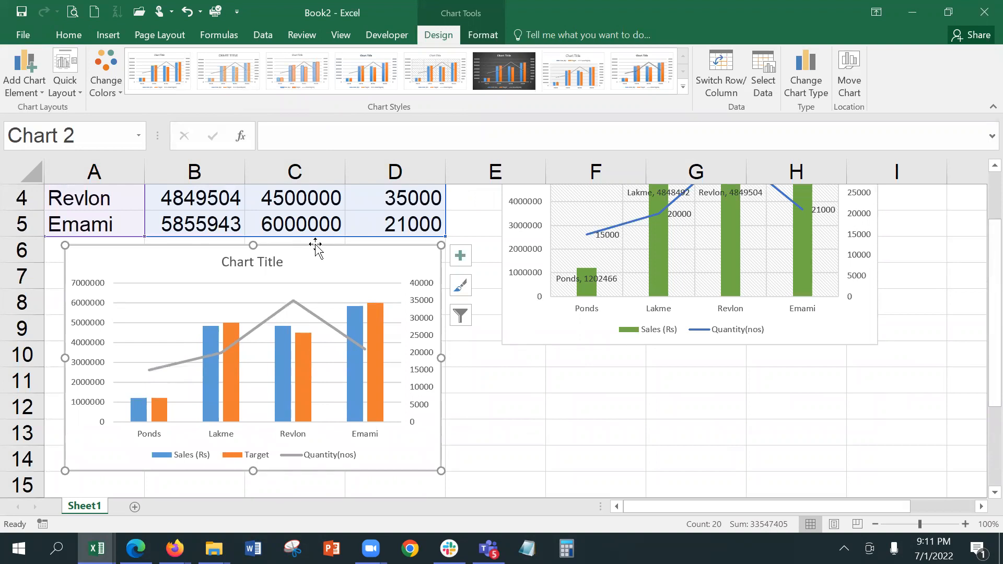
{"action": "left_click", "coordinate": [519, 414]}
{"action": "scroll", "coordinate": [519, 418], "scroll_direction": "up", "scroll_amount": 1}
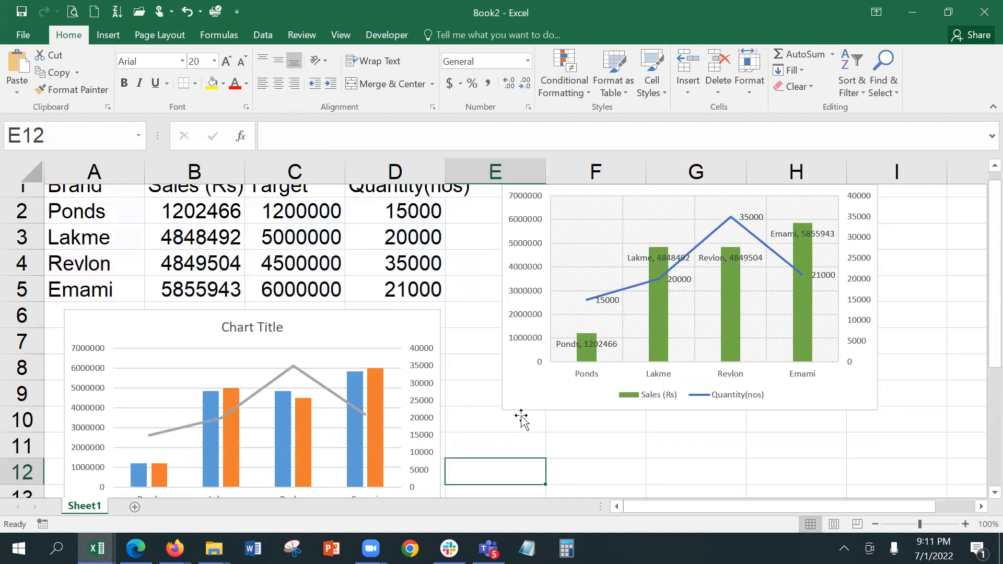
Add a Target series to the original green-column chart, with its name from C1 and its values from C2:C5
{"action": "left_click", "coordinate": [524, 202]}
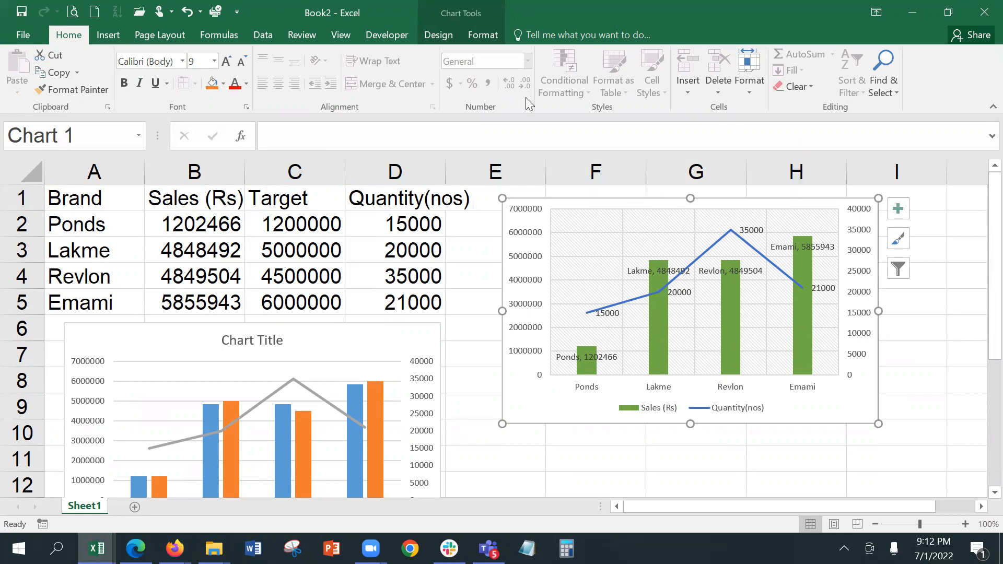
{"action": "left_click", "coordinate": [452, 38]}
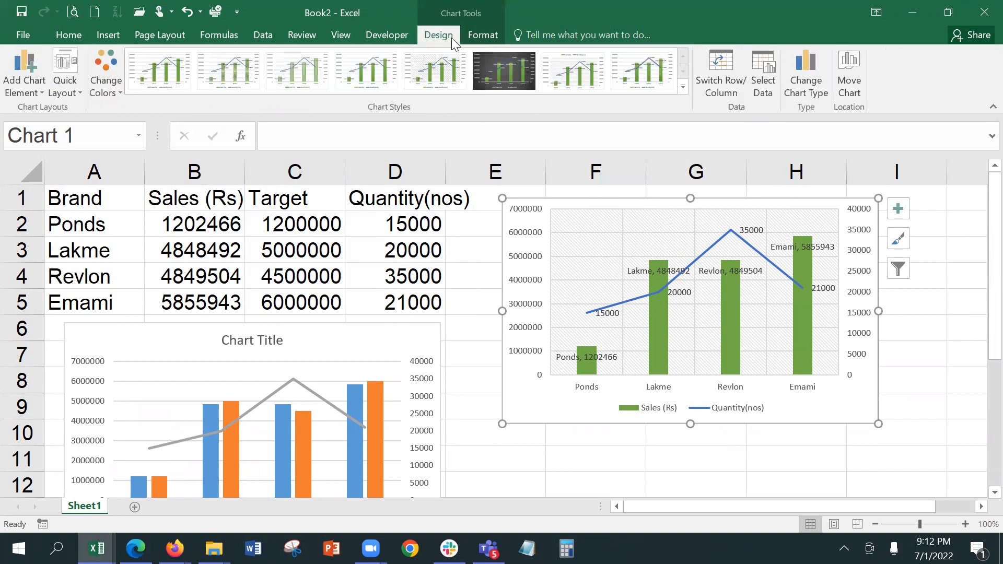
{"action": "left_click", "coordinate": [764, 81]}
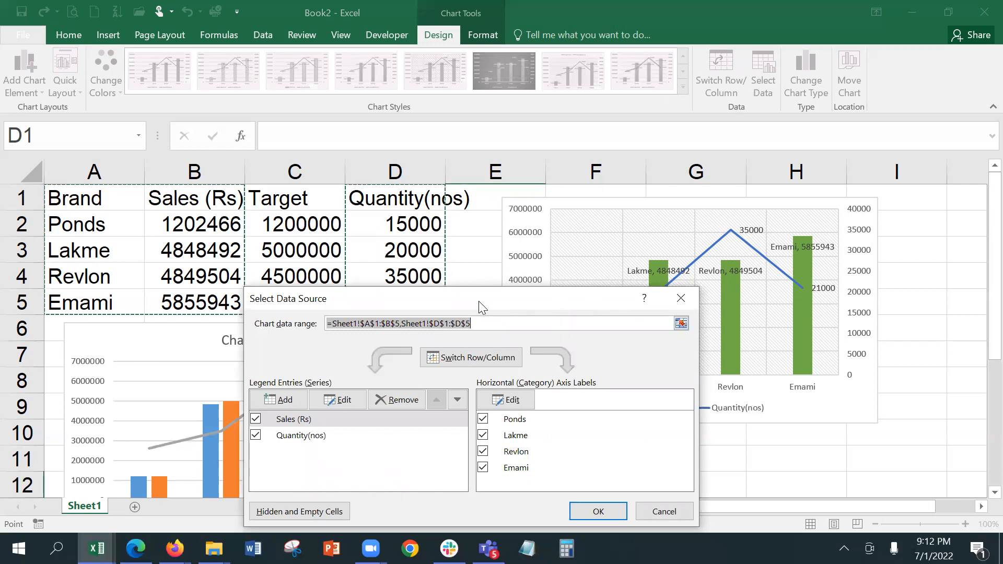
{"action": "left_click_drag", "start_coordinate": [479, 301], "coordinate": [746, 15]}
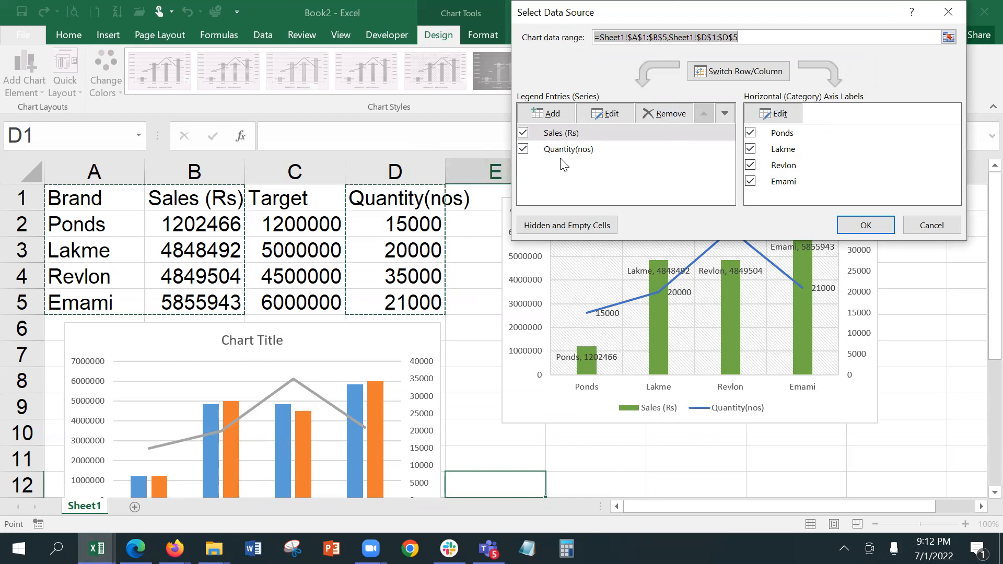
{"action": "left_click", "coordinate": [541, 111]}
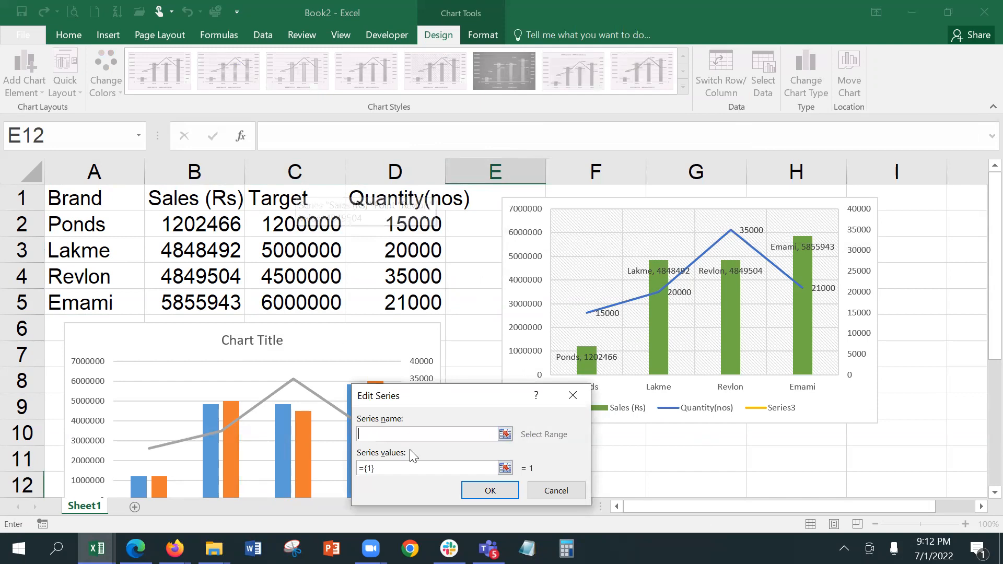
{"action": "left_click", "coordinate": [303, 201]}
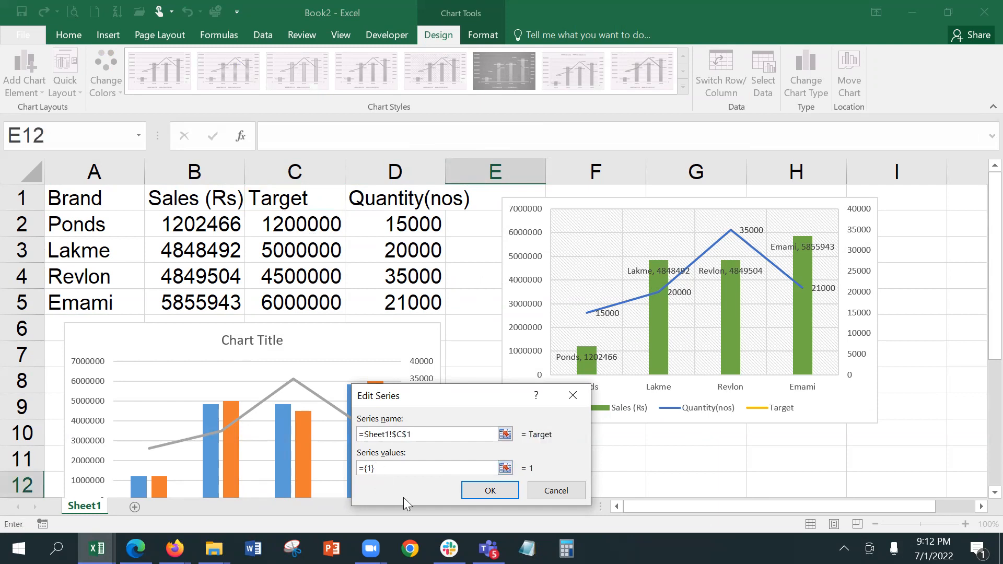
{"action": "key", "text": "BackSpace"}
{"action": "key", "text": "BackSpace"}
{"action": "key", "text": "BackSpace"}
{"action": "left_click_drag", "start_coordinate": [291, 225], "coordinate": [296, 296]}
{"action": "left_click", "coordinate": [597, 491]}
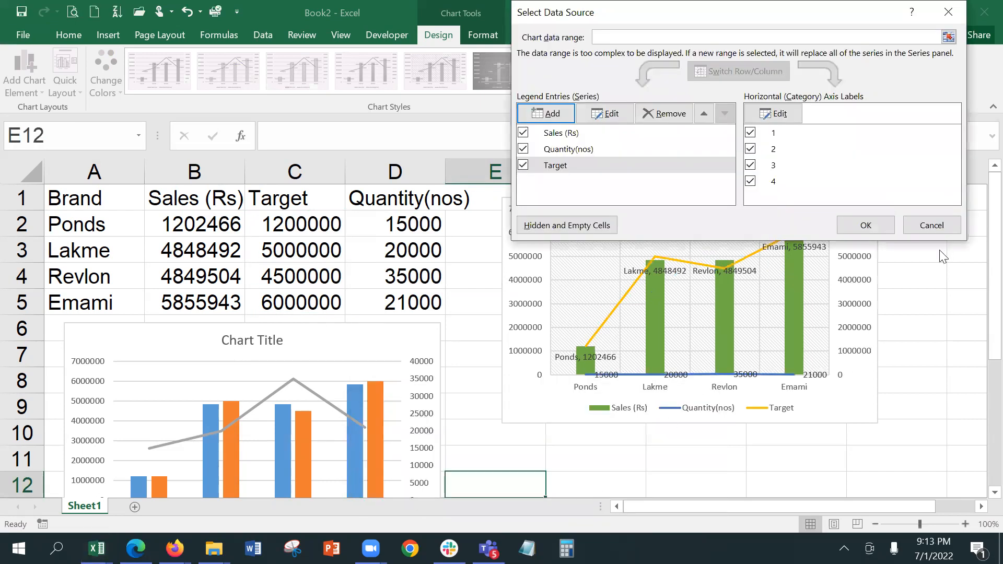
{"action": "left_click", "coordinate": [873, 225]}
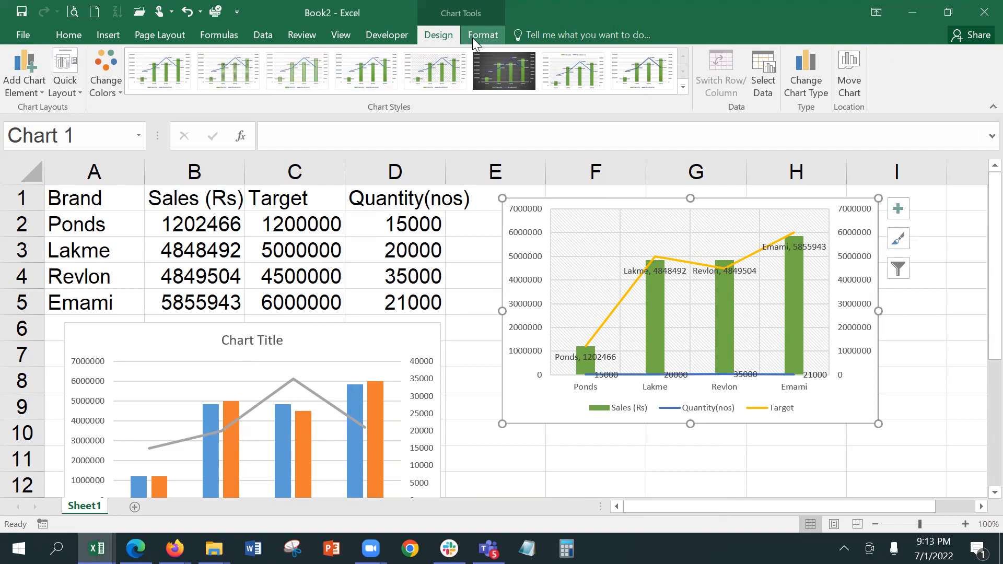
Set the original chart's Target series to Clustered Column and plot it on the primary axis
{"action": "left_click", "coordinate": [804, 72]}
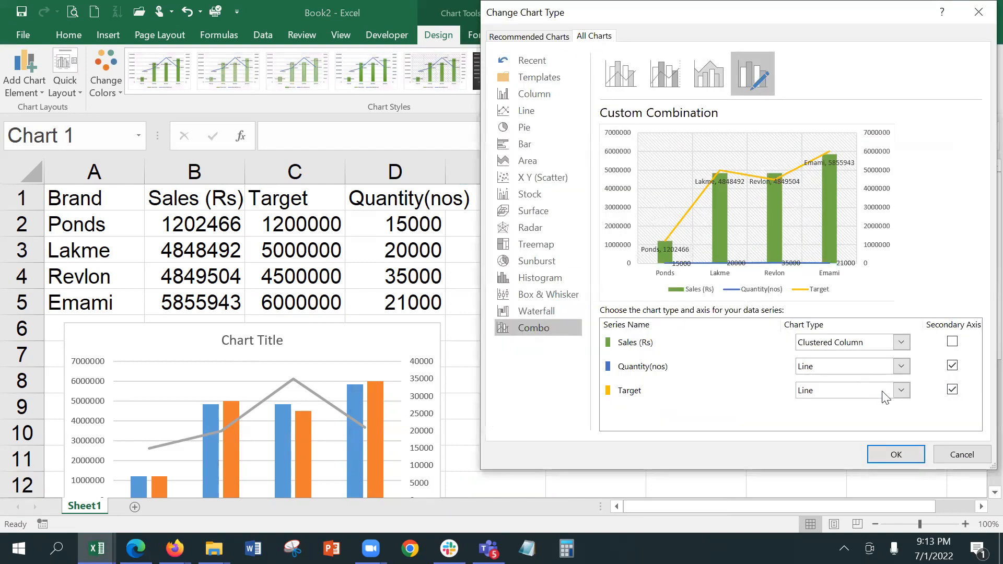
{"action": "left_click", "coordinate": [952, 390]}
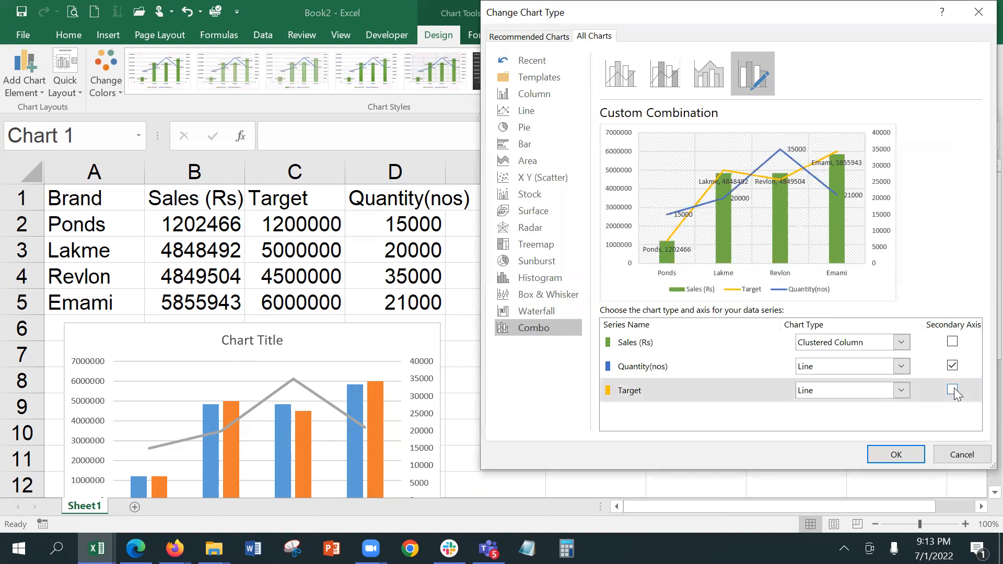
{"action": "left_click", "coordinate": [884, 388]}
{"action": "left_click", "coordinate": [823, 138]}
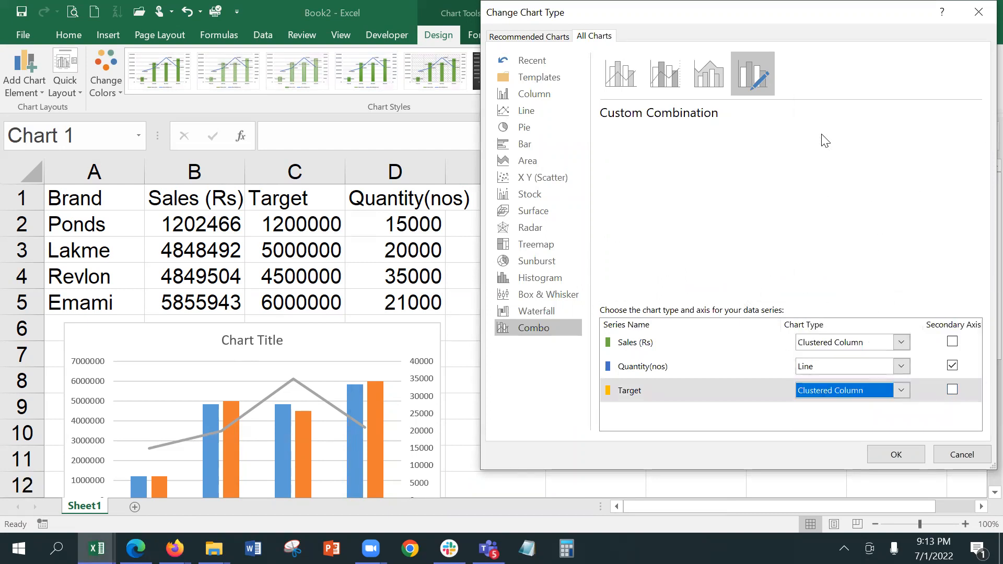
{"action": "left_click", "coordinate": [910, 454]}
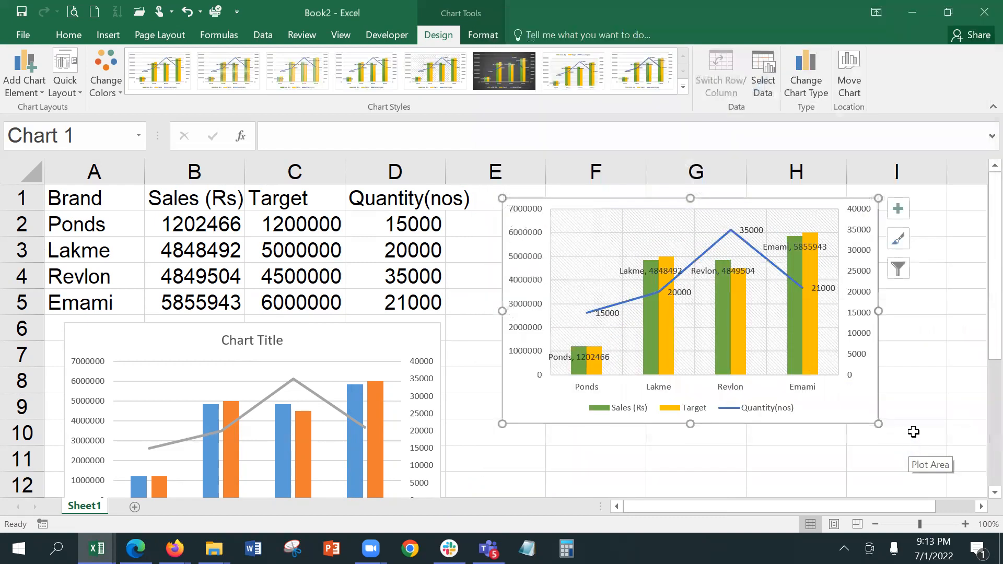
{"action": "left_click", "coordinate": [916, 412]}
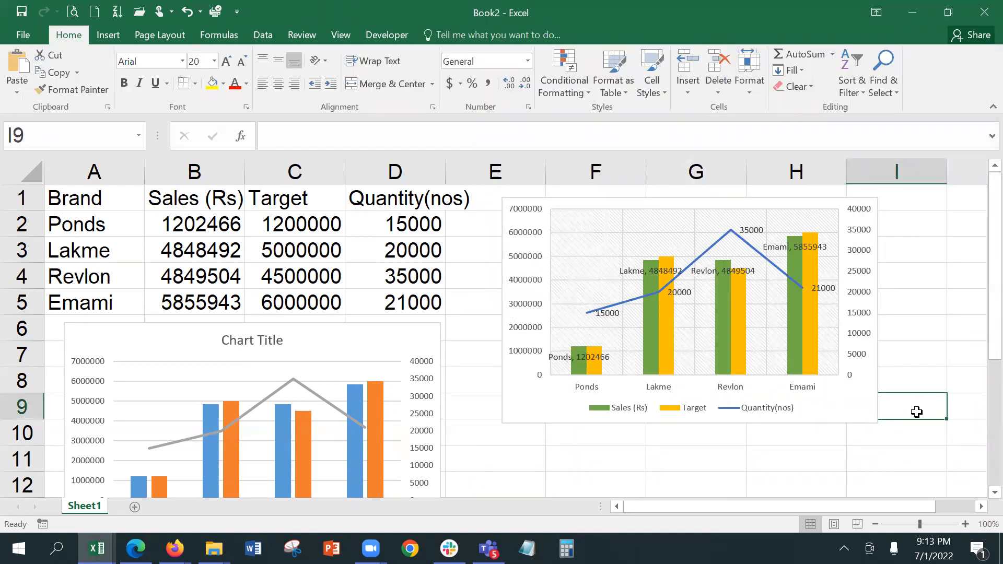